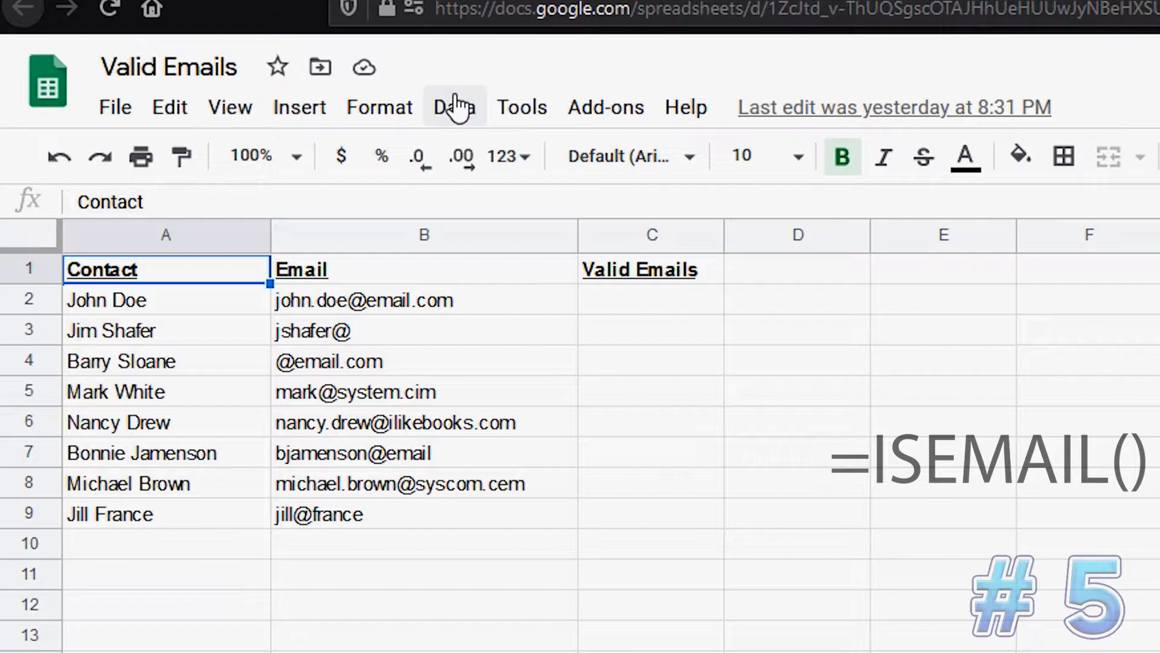
Enter an ISEMAIL formula in C2 that checks the email address in B2
click(662, 300)
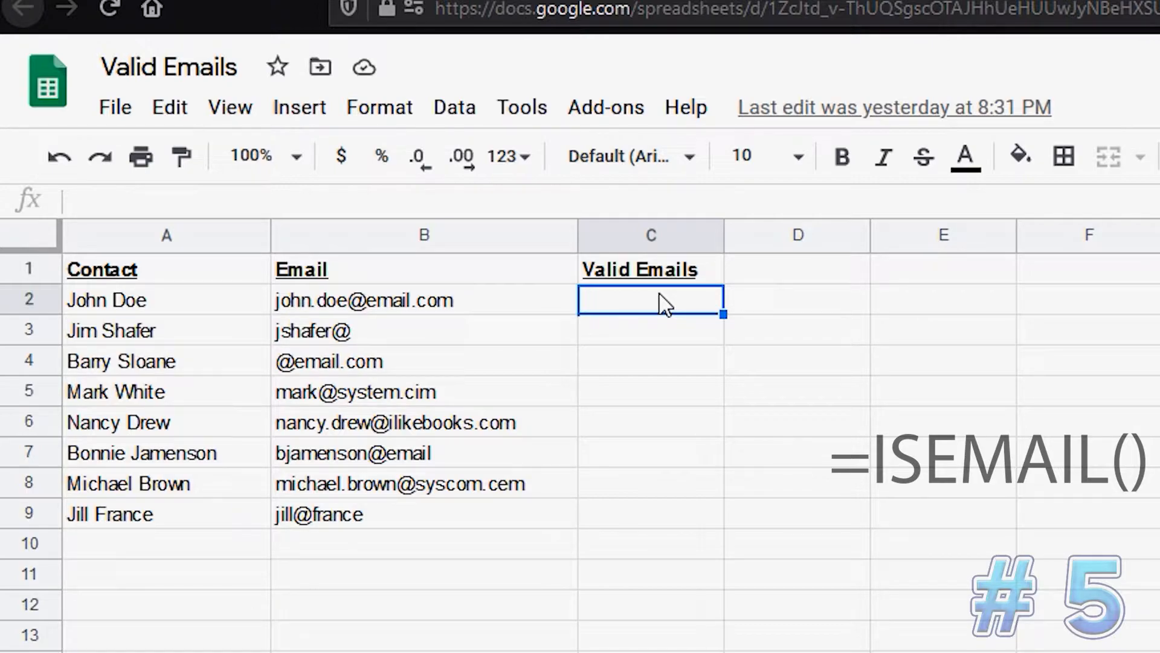
text(=ise)
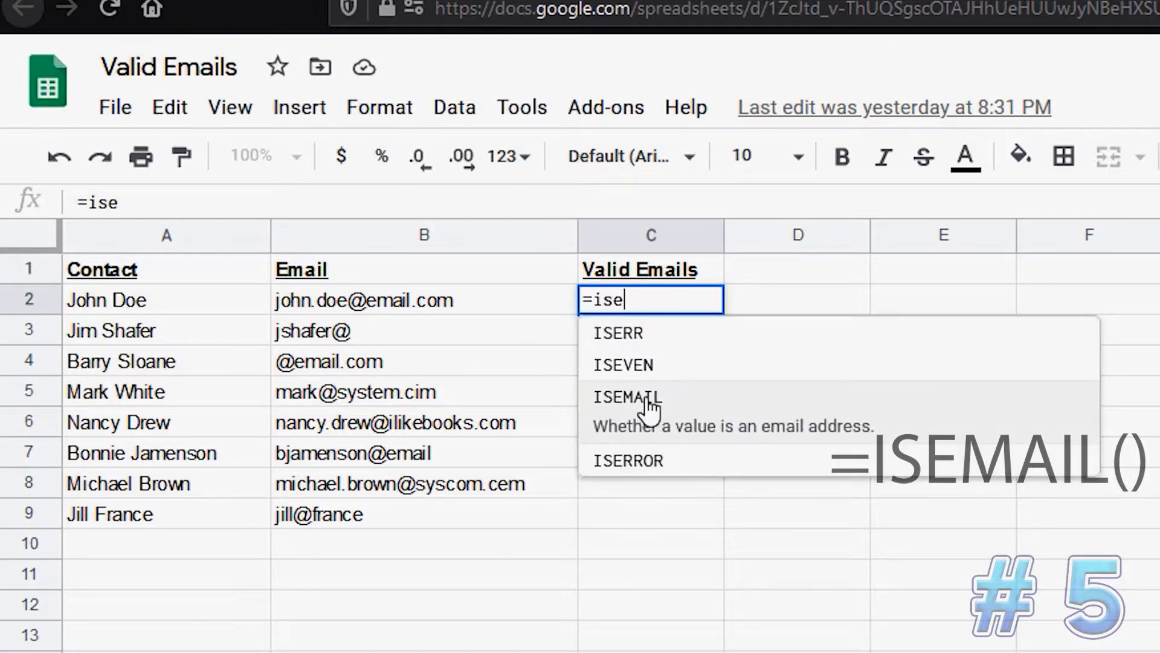
click(667, 400)
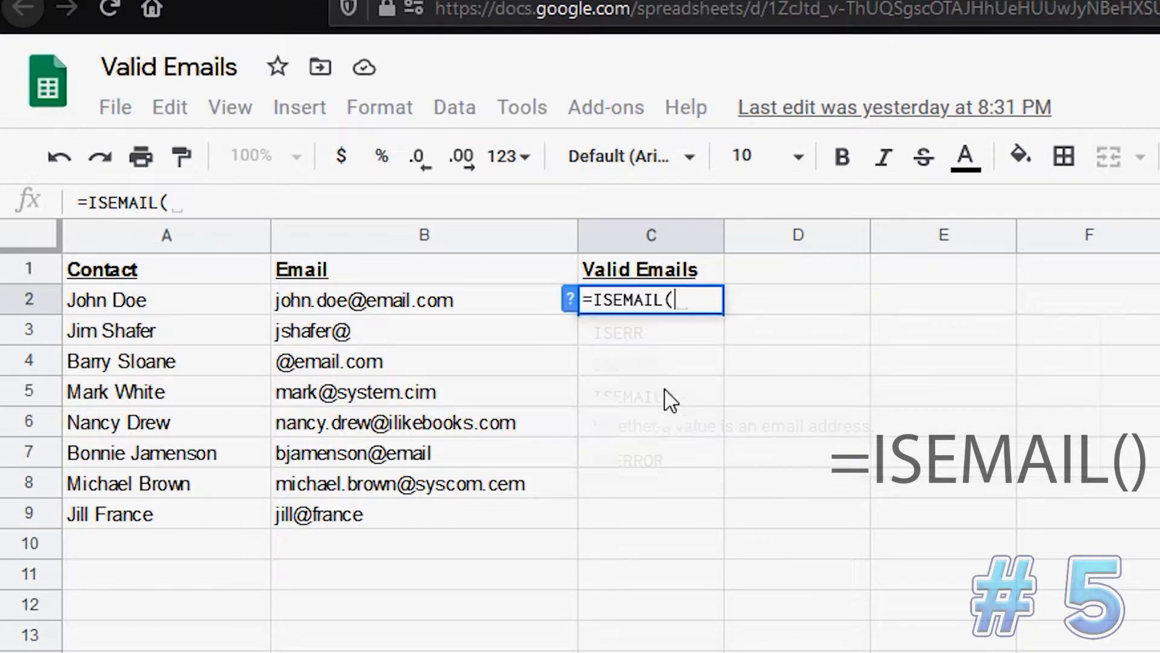
click(339, 301)
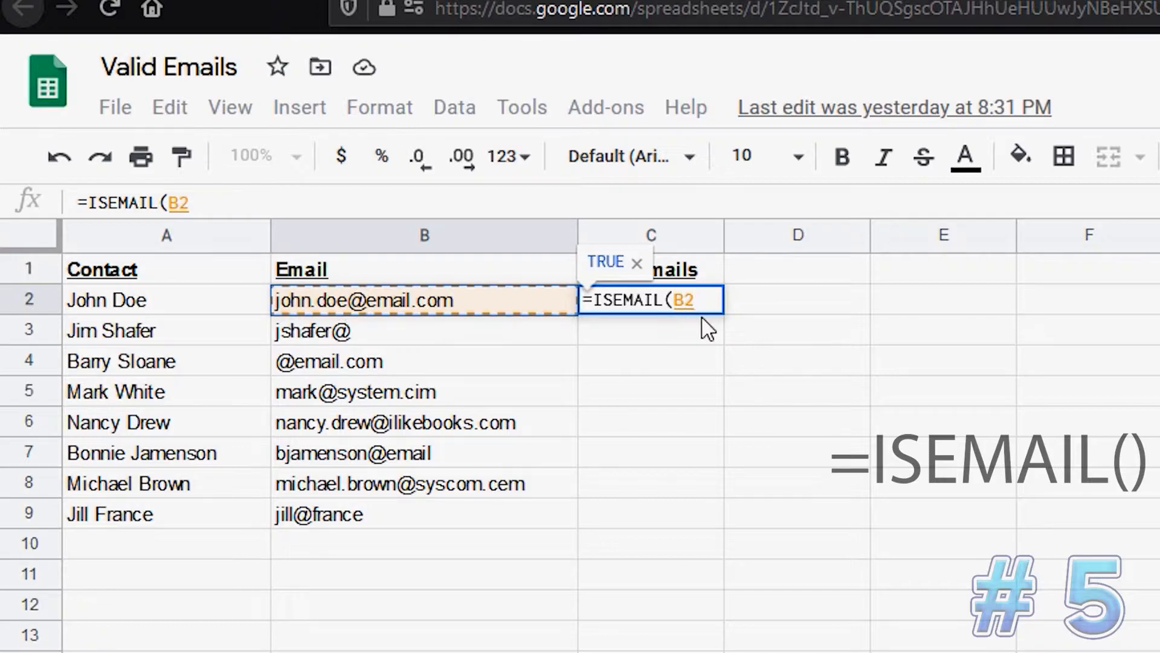
text())
key(Return)
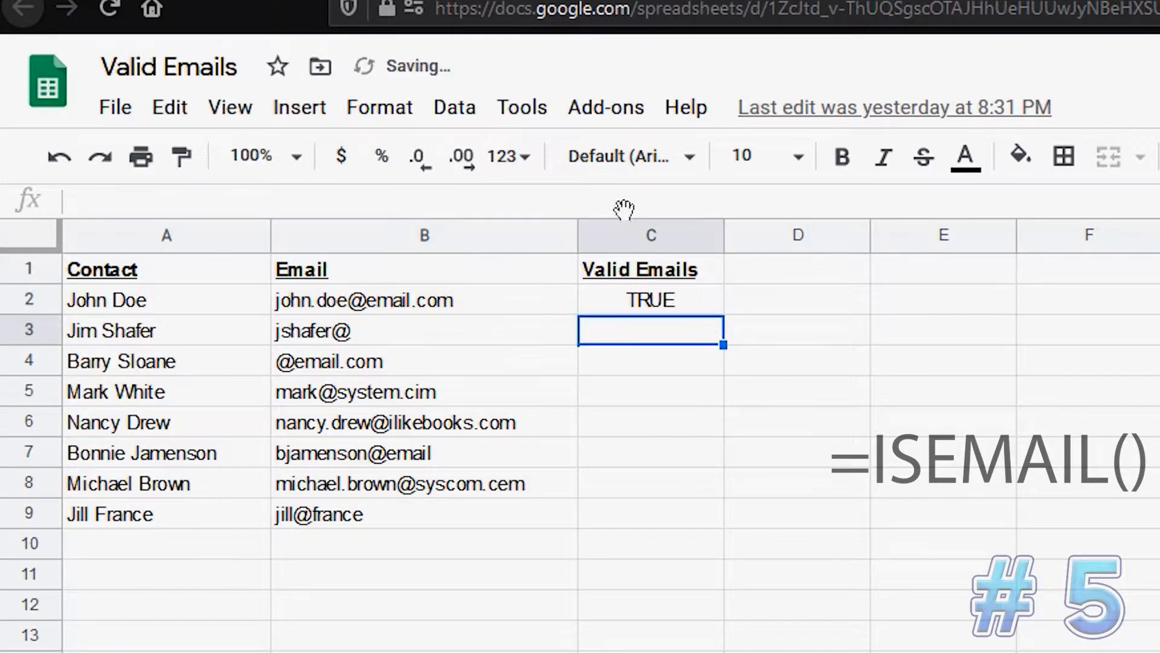
Fill the ISEMAIL formula from C2 down to C9 to check the remaining email addresses
click(704, 301)
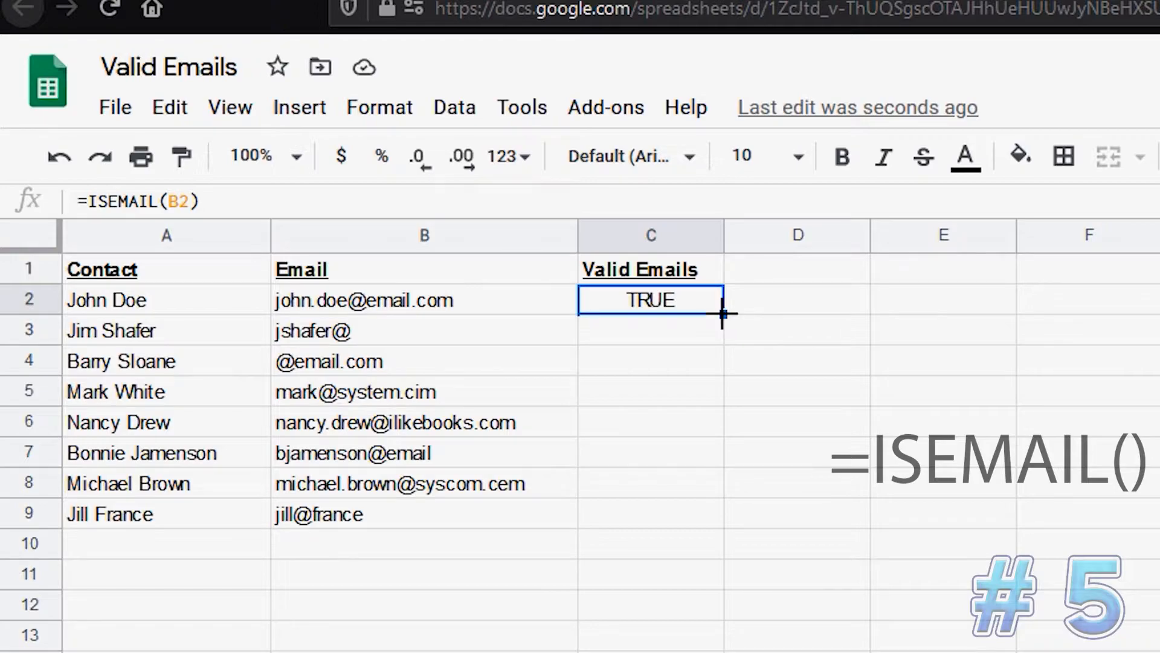
drag(725, 313, 722, 518)
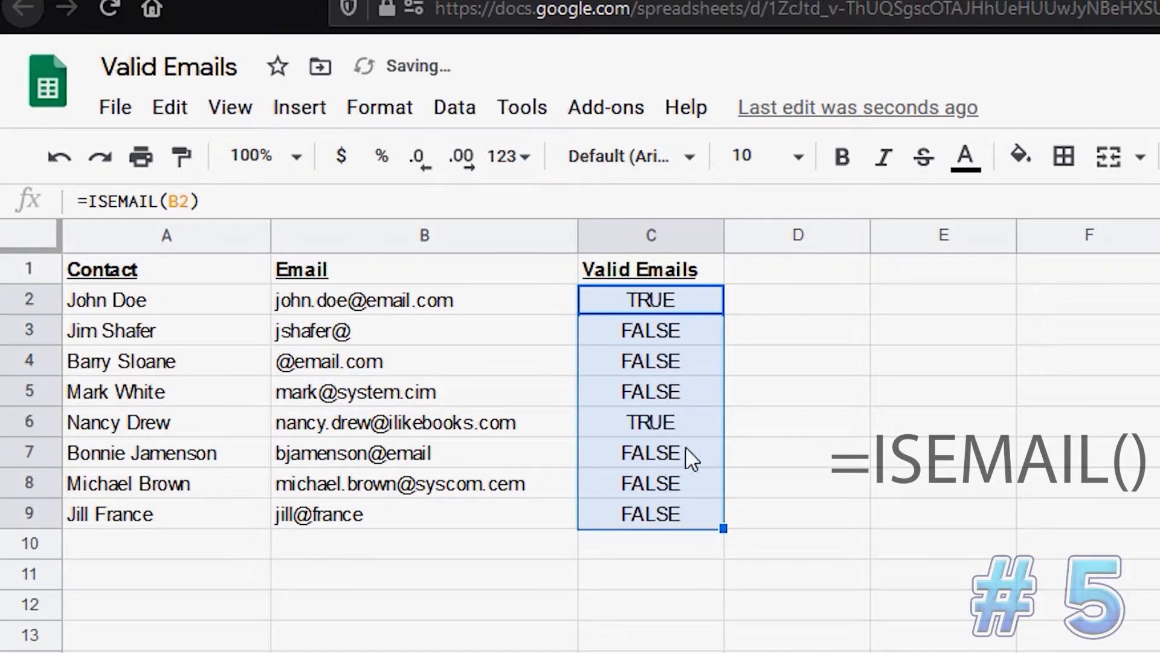
click(834, 459)
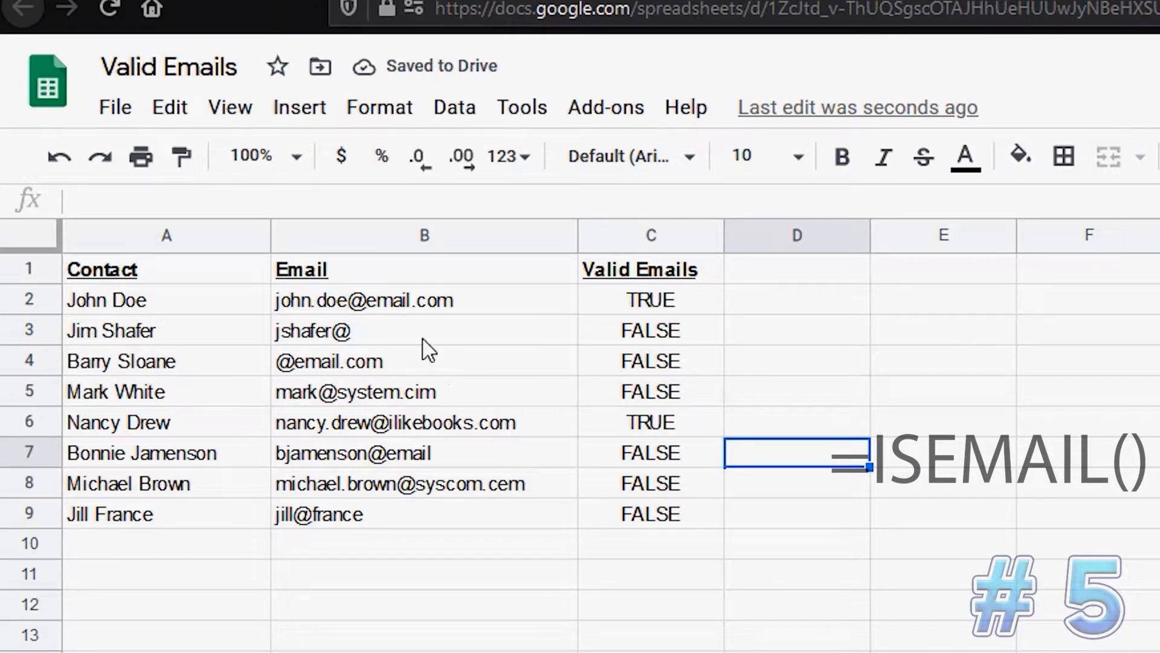
click(389, 336)
click(462, 359)
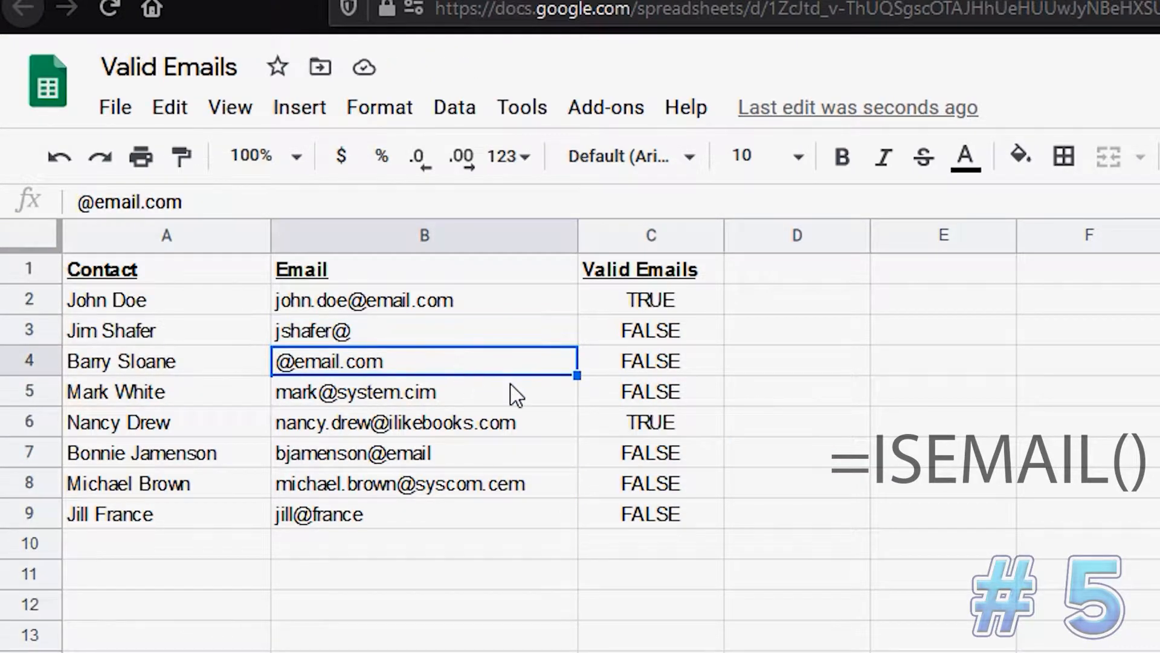
click(480, 391)
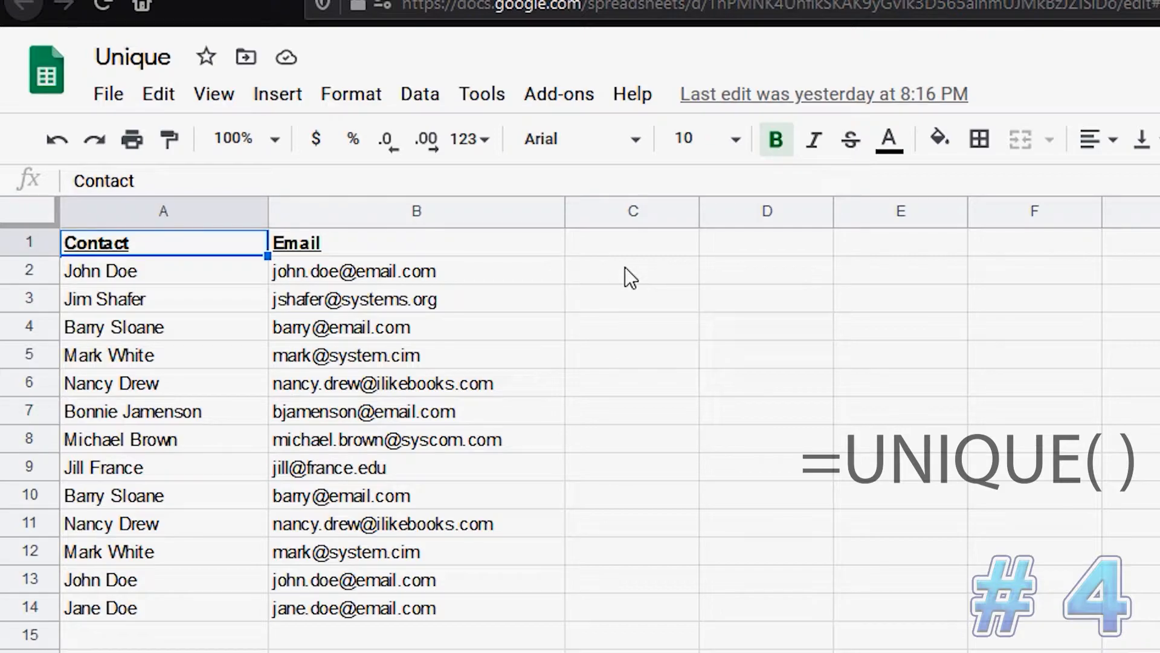
In the Unique spreadsheet, enter the header "Check If Unique" in C1
click(627, 242)
text(Check If Unique)
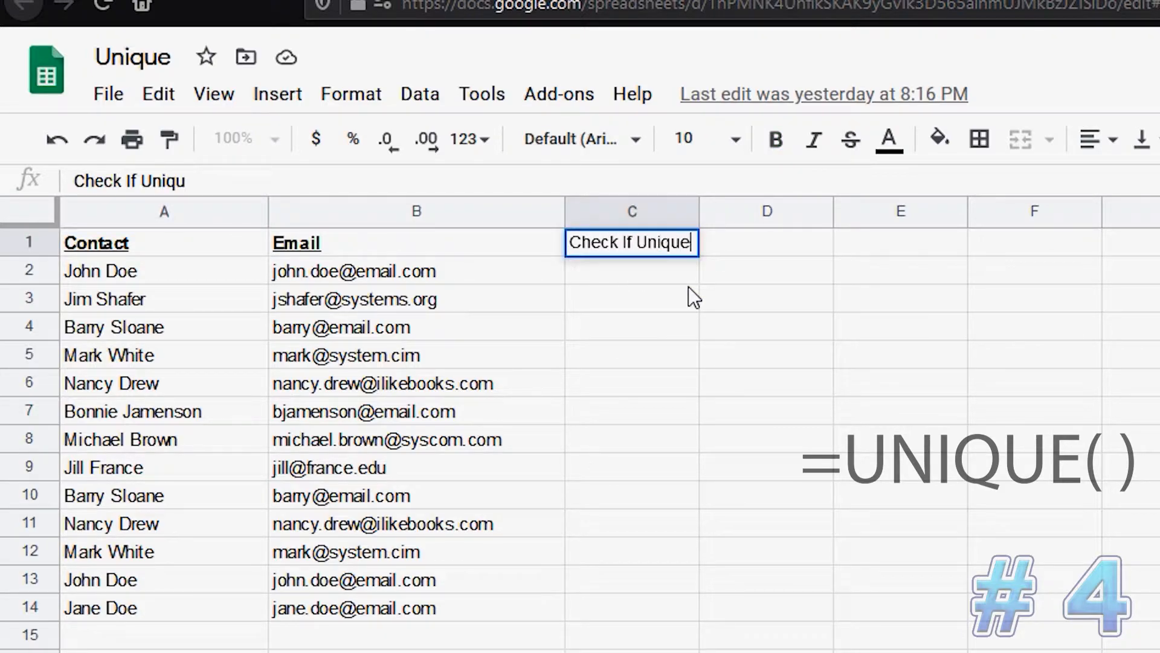
key(Return)
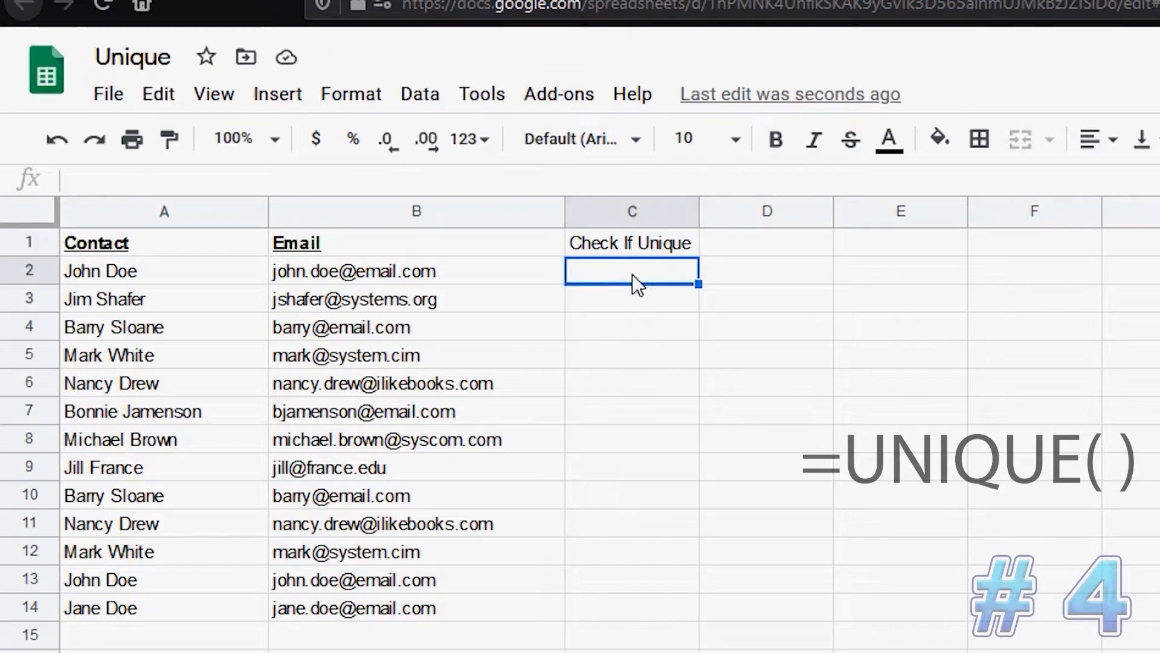
Enter a UNIQUE formula in C2 covering the contacts and emails in A2:B14
text(=un)
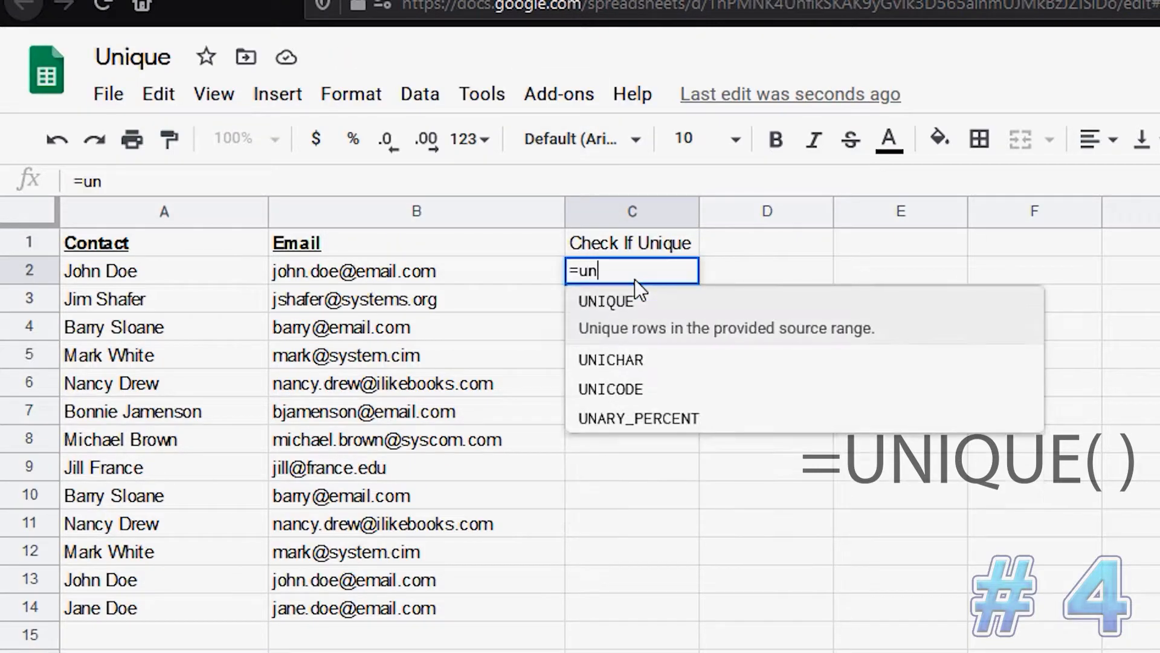
click(679, 322)
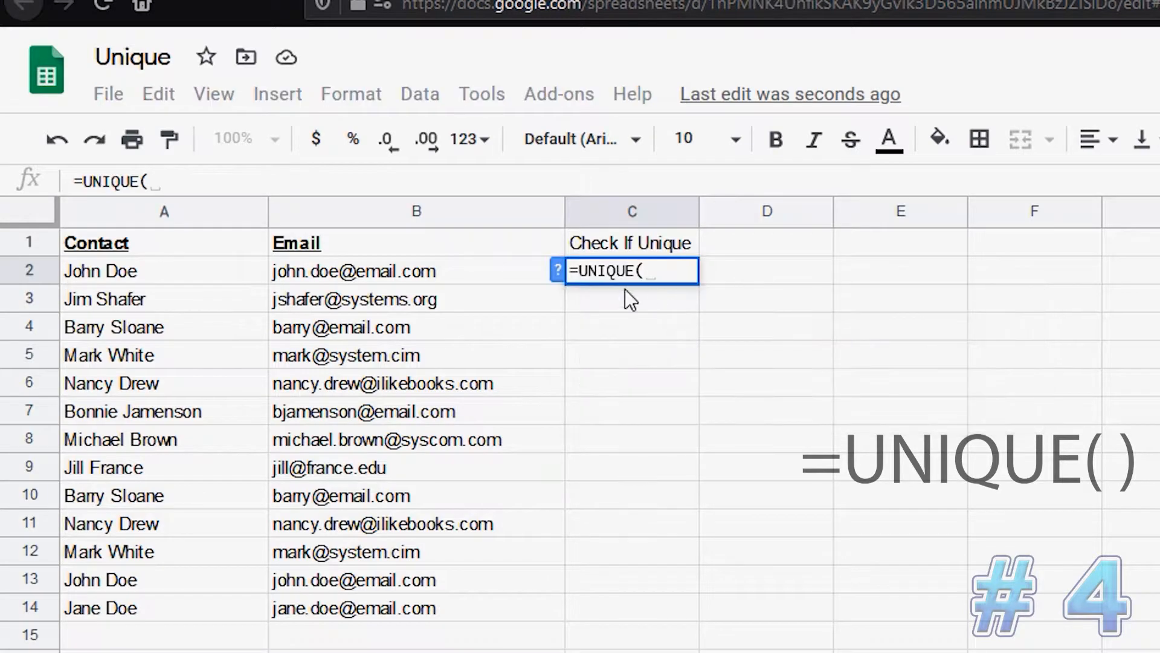
click(379, 271)
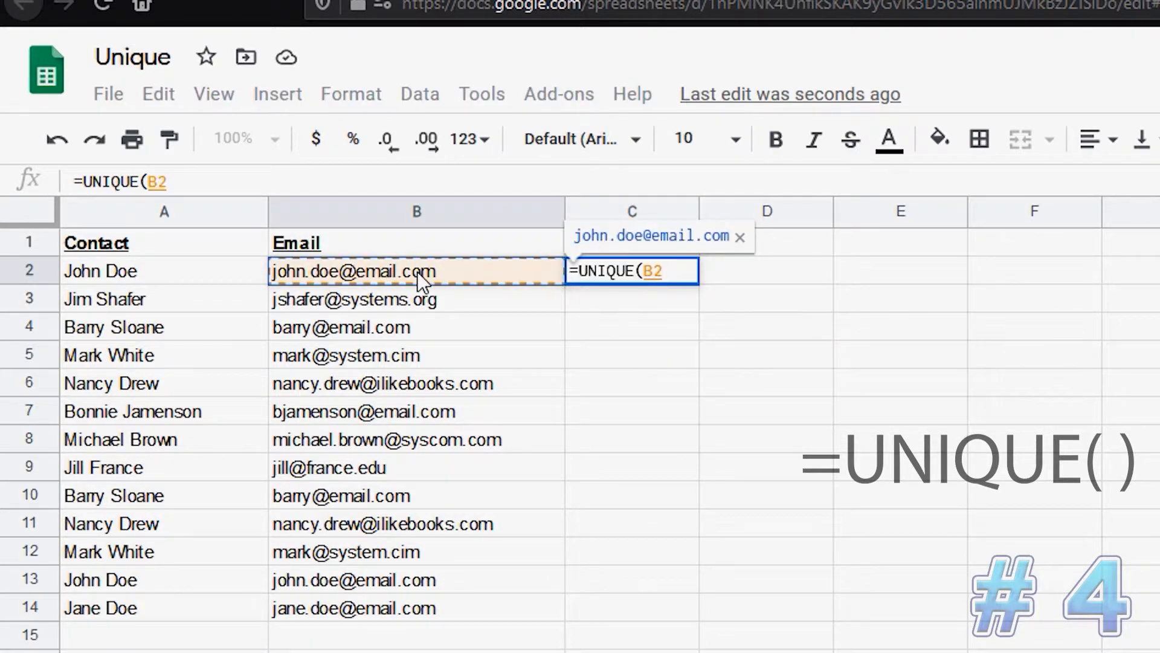
drag(139, 267, 476, 604)
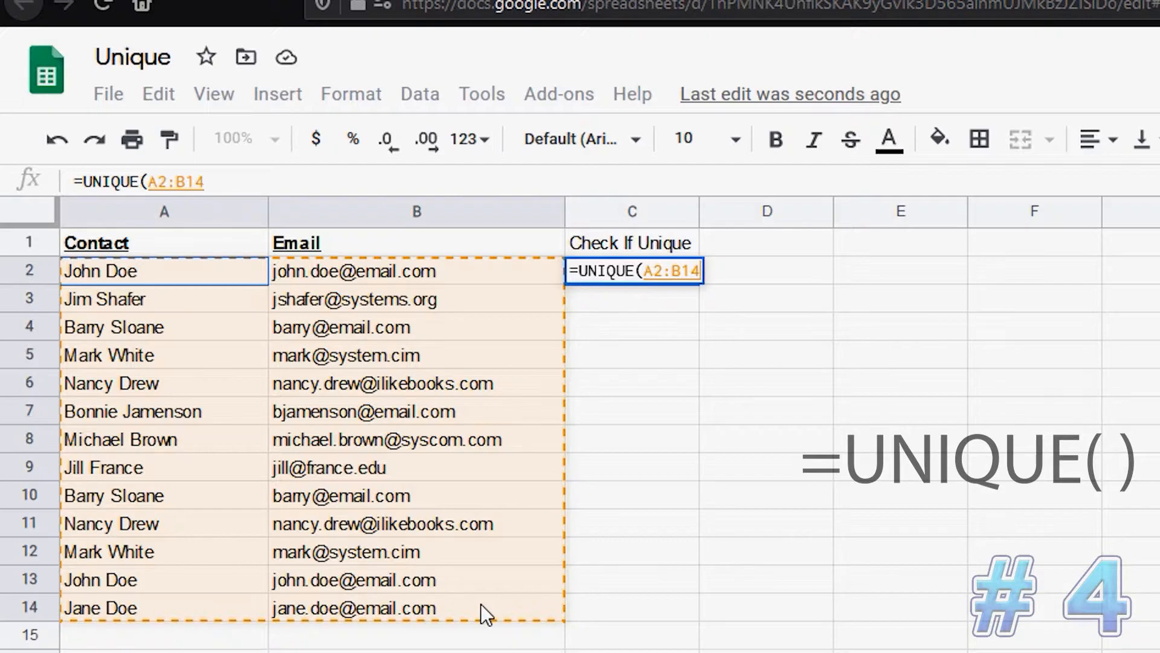
key(Return)
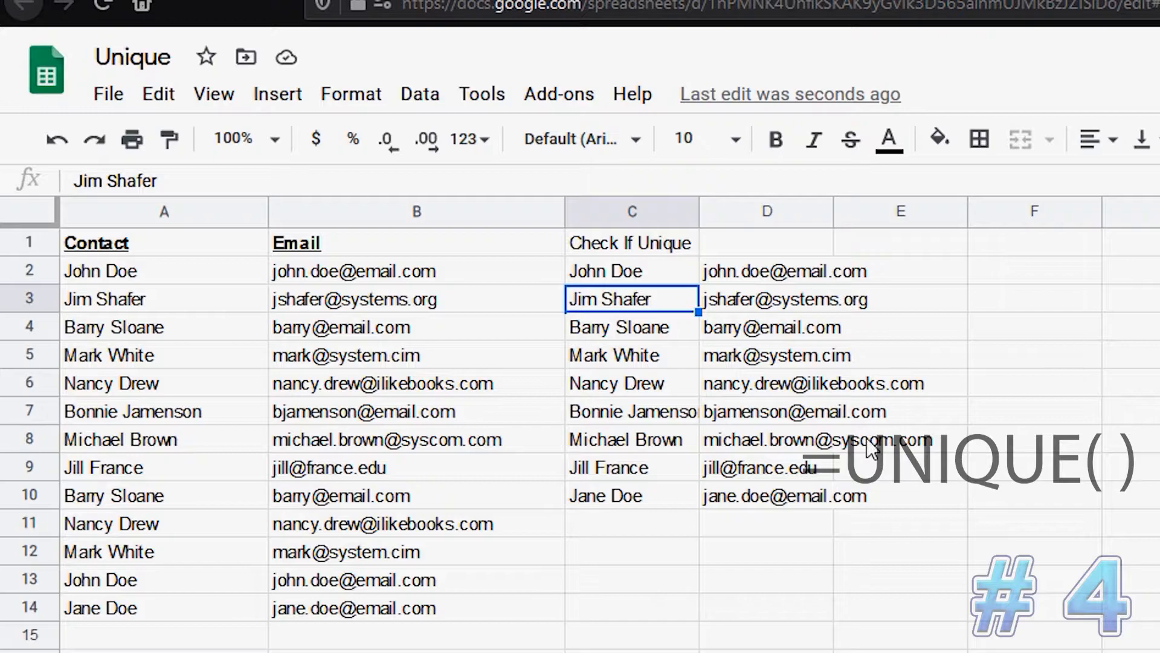
Start entering another UNIQUE formula in cell C14, below the list of unique contacts
click(632, 608)
text(=uniq)
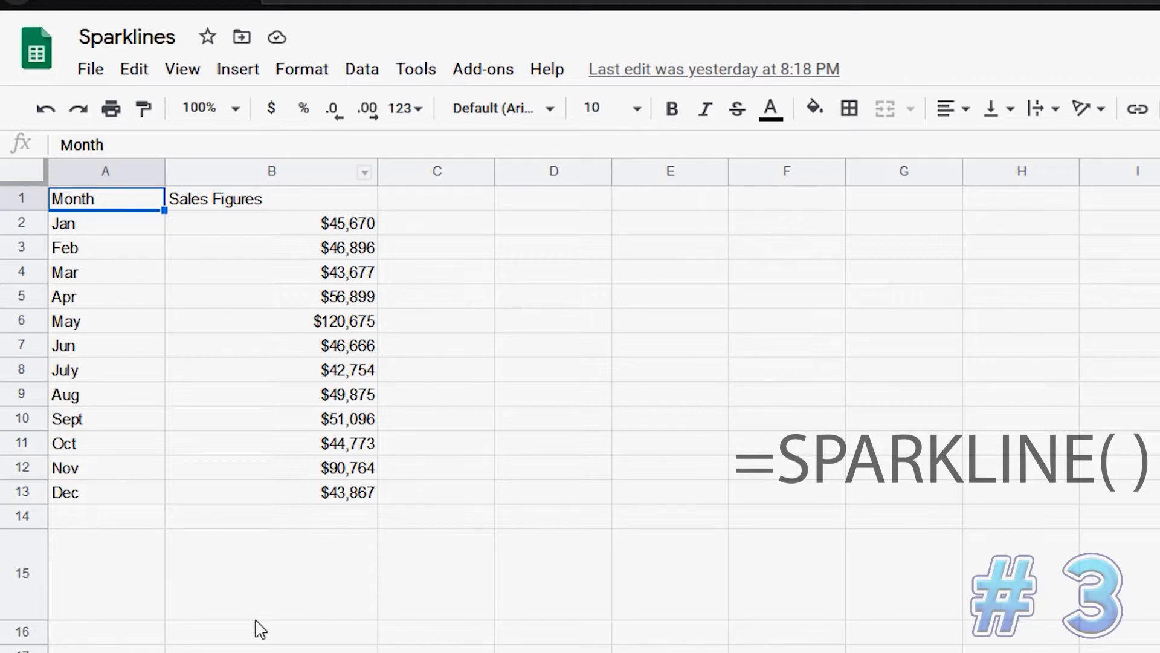
In the Sparklines spreadsheet, enter a SPARKLINE formula in B15 charting the sales figures in B2:B13
click(293, 598)
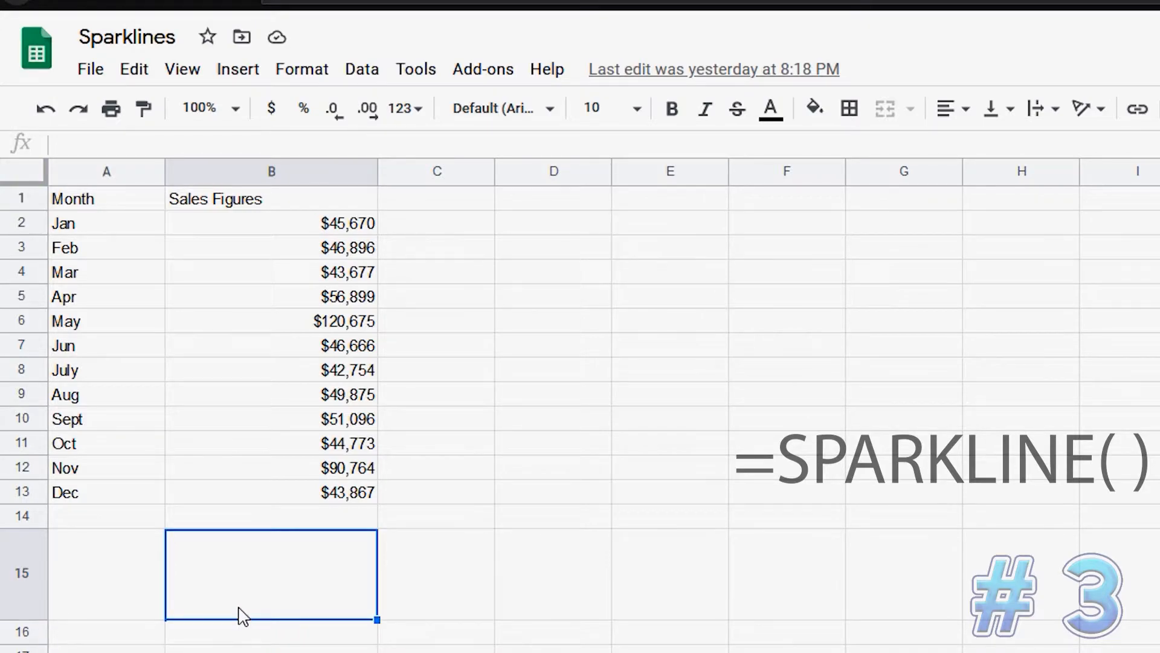
text(=spa)
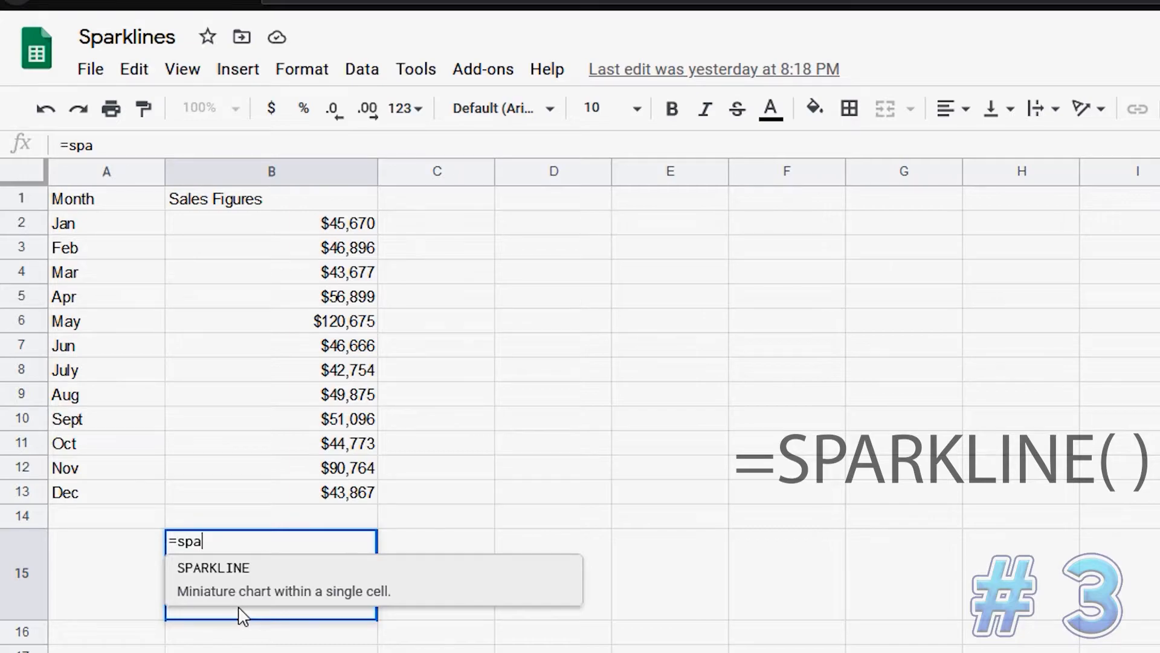
click(319, 589)
drag(336, 233, 334, 498)
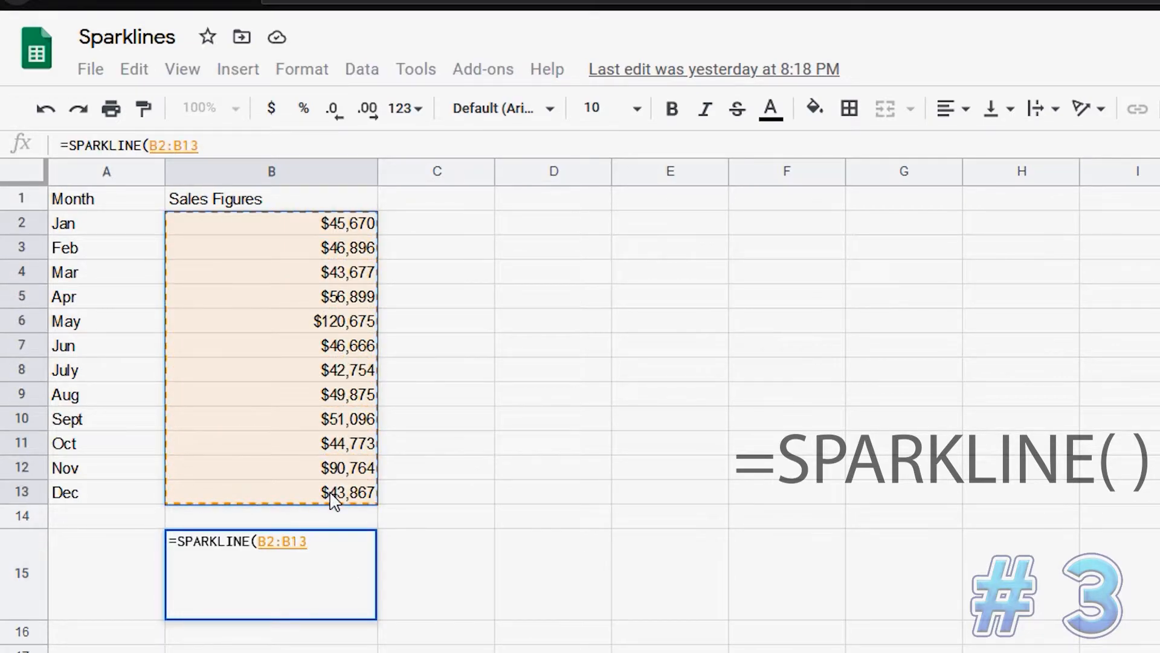
key(Return)
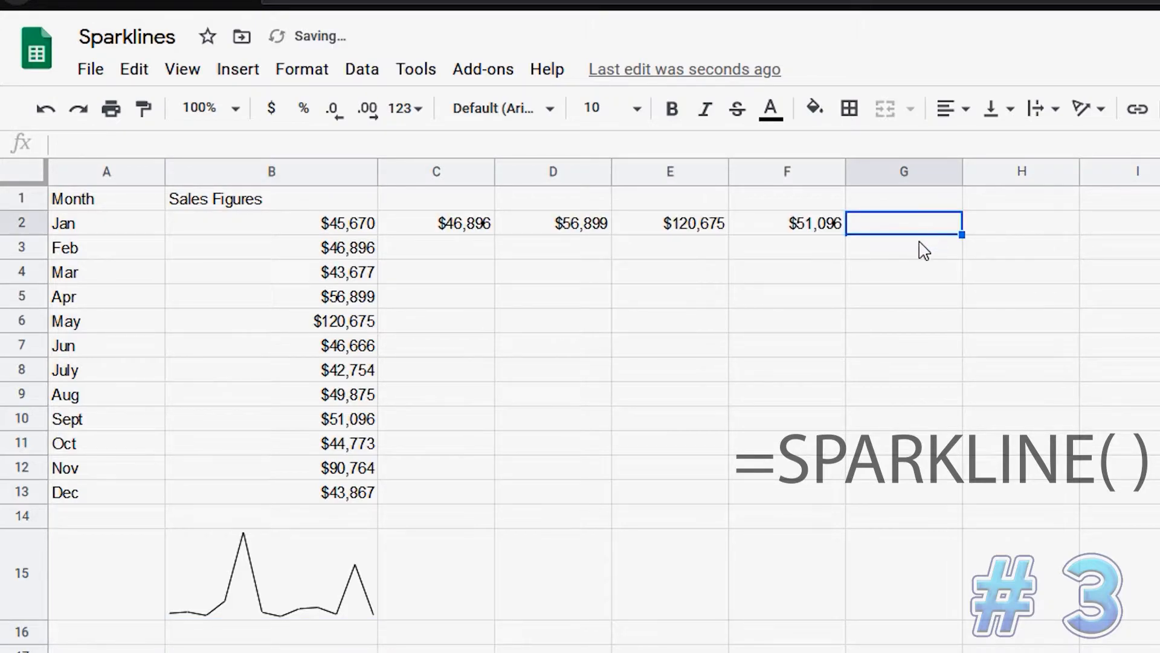
Enter a SPARKLINE formula in G2 charting the January row values in B2:F2
text(=spa)
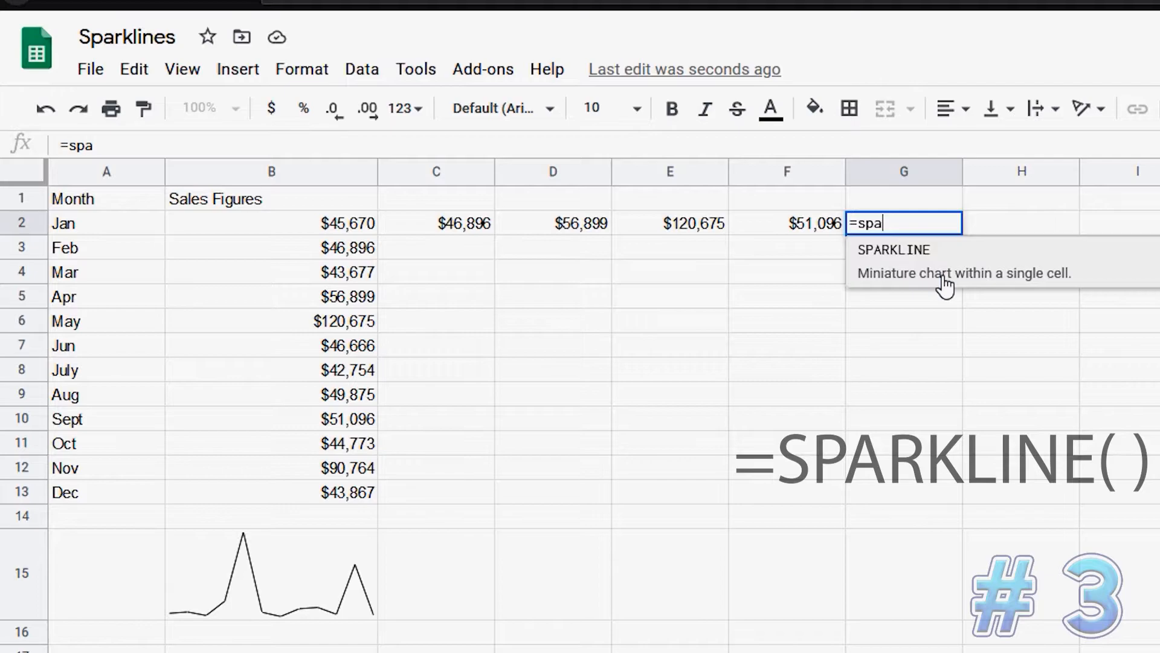
click(890, 261)
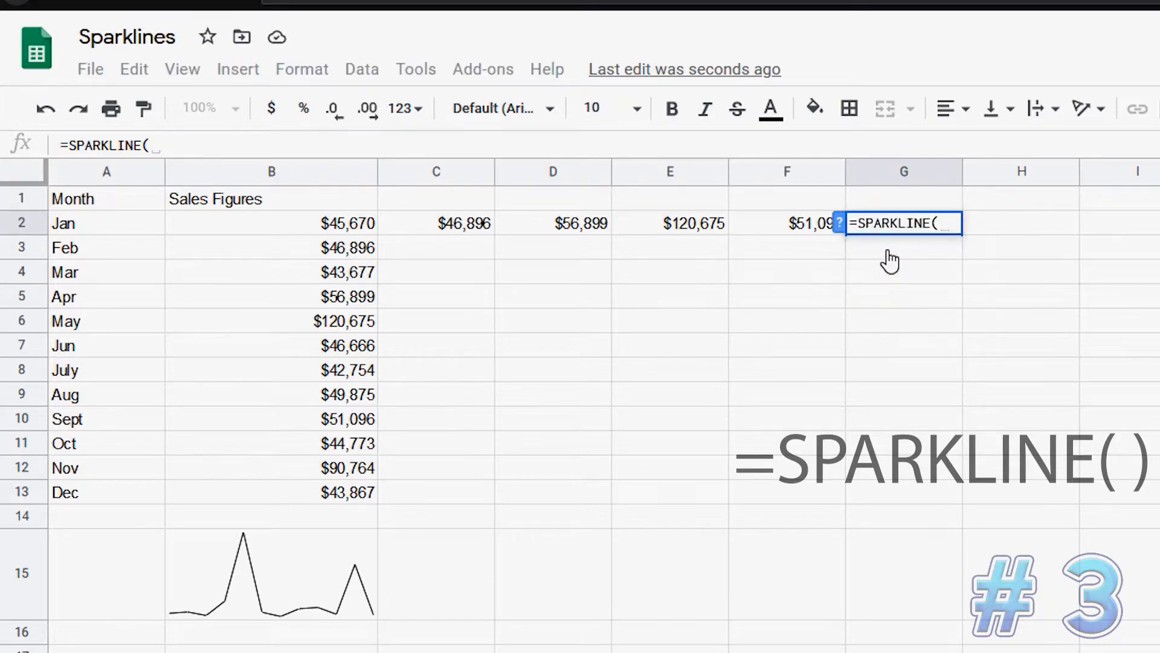
drag(358, 229, 808, 231)
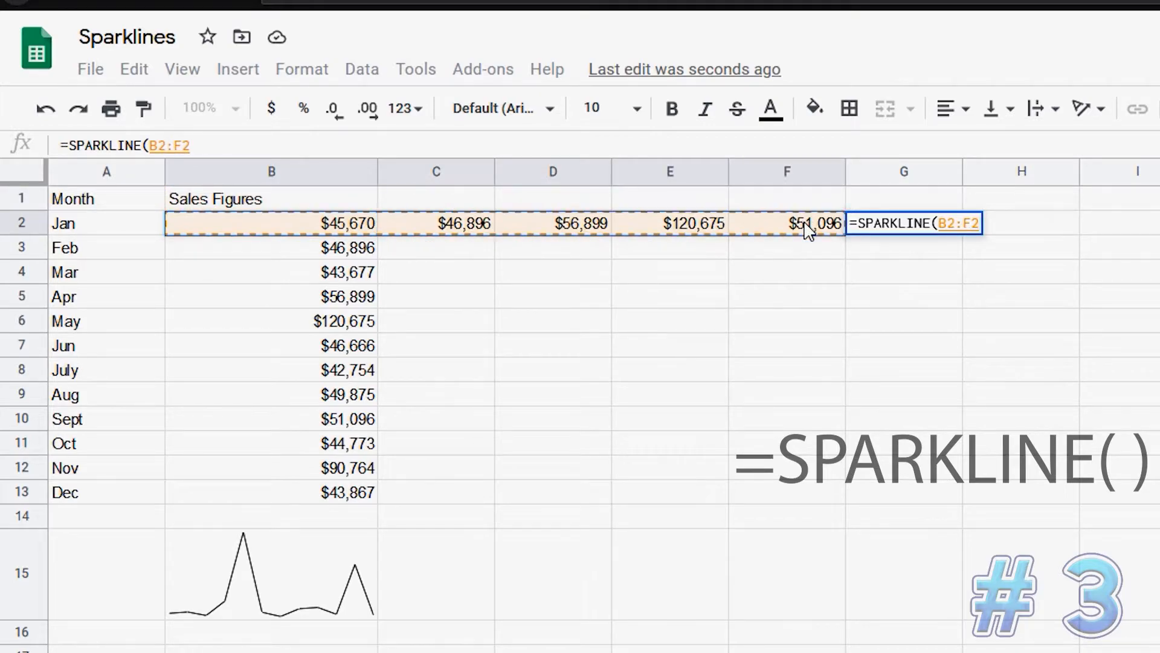
key(Return)
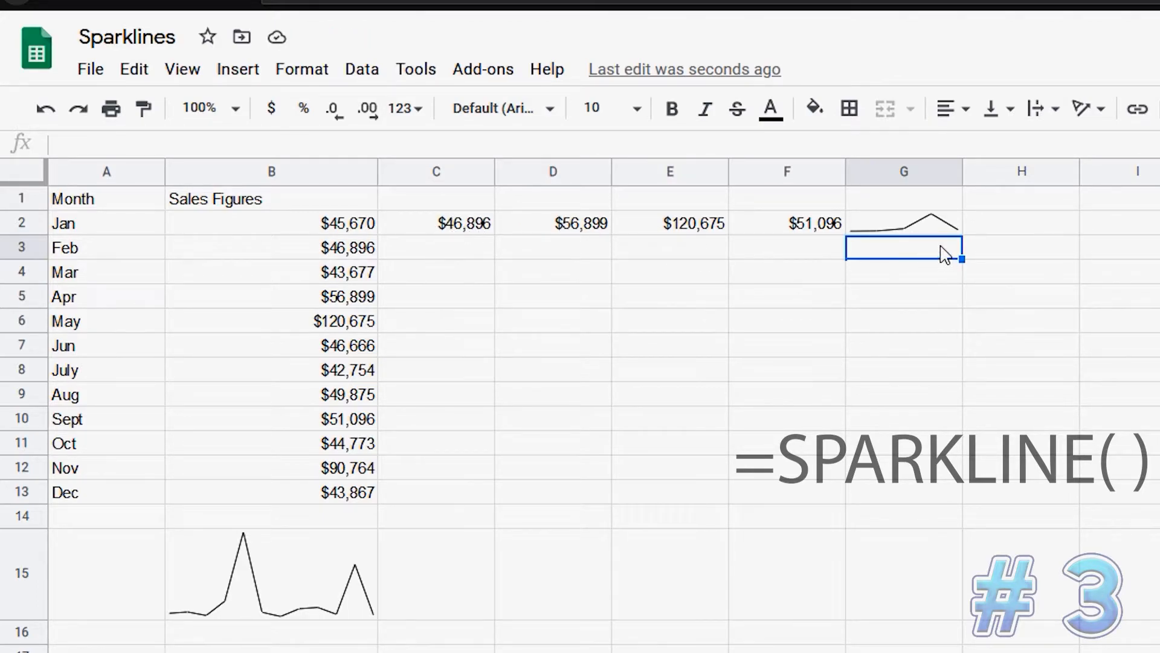
click(354, 202)
key(Right)
key(Right)
key(Right)
key(Right)
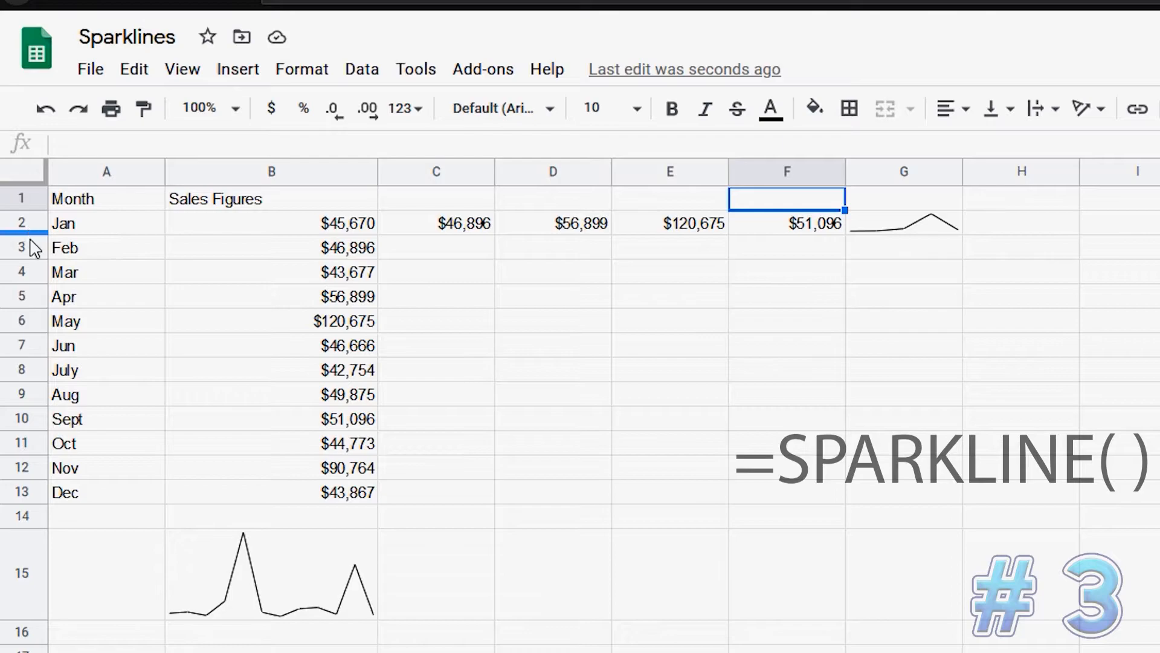
Enlarge the sparkline in G2 by increasing the height of row 2 and widening column G
drag(30, 233, 31, 260)
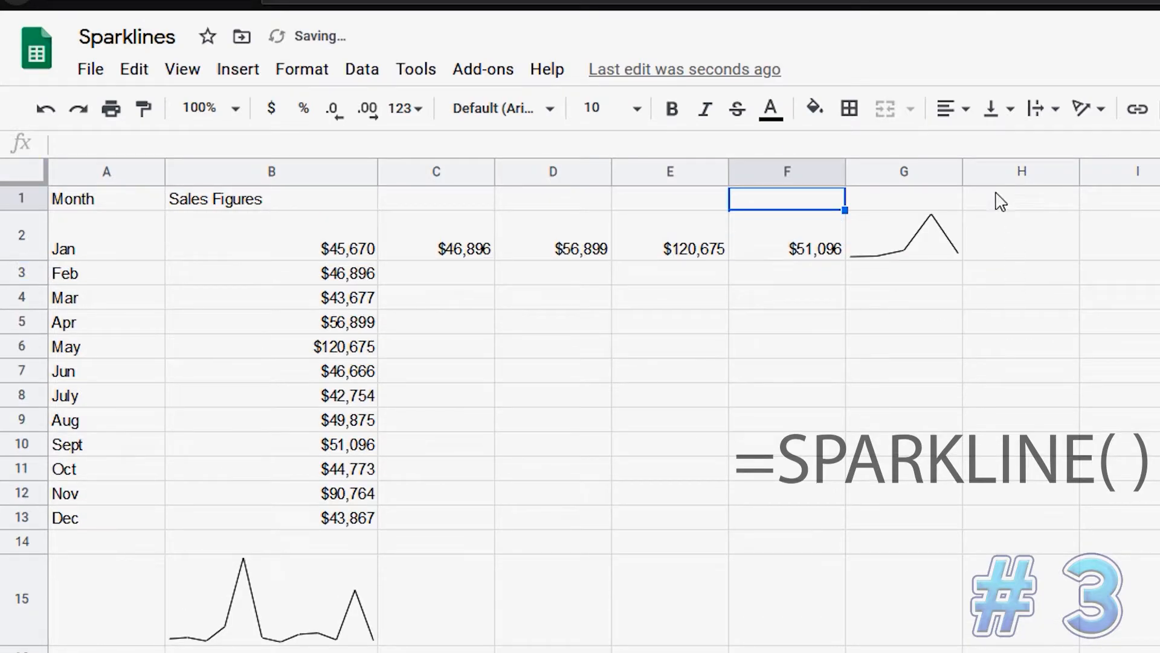
drag(959, 176, 1048, 178)
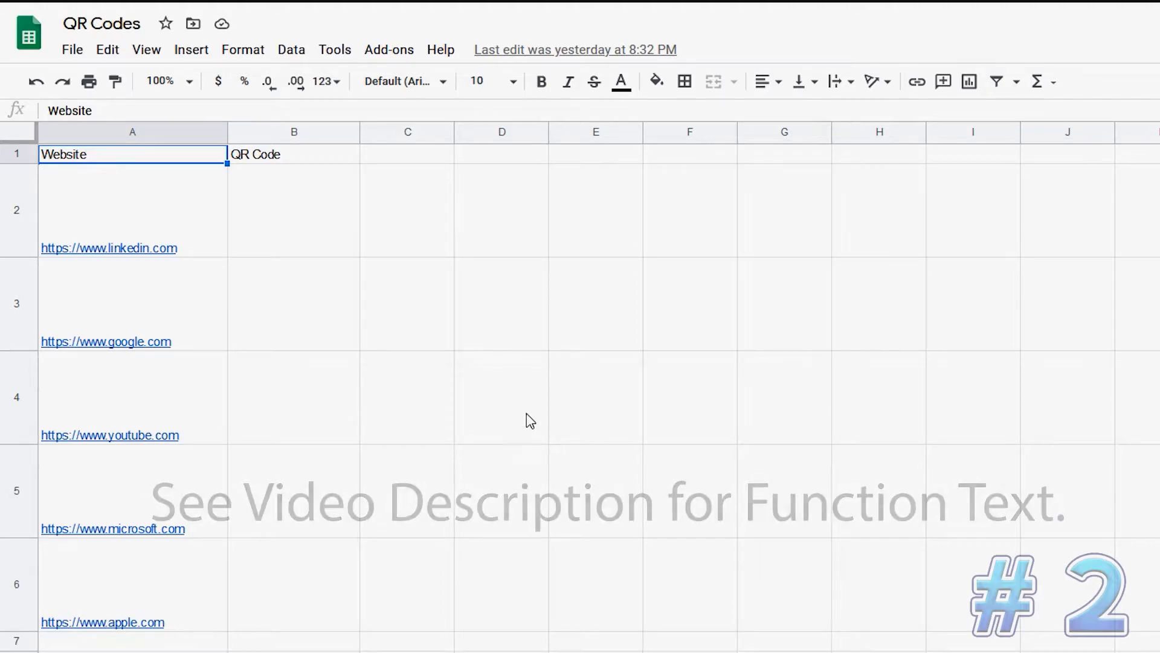
In the QR Codes spreadsheet, copy the image formula, without the leading word "paste", from the text cell below the websites in column A
mouse_move(107, 276)
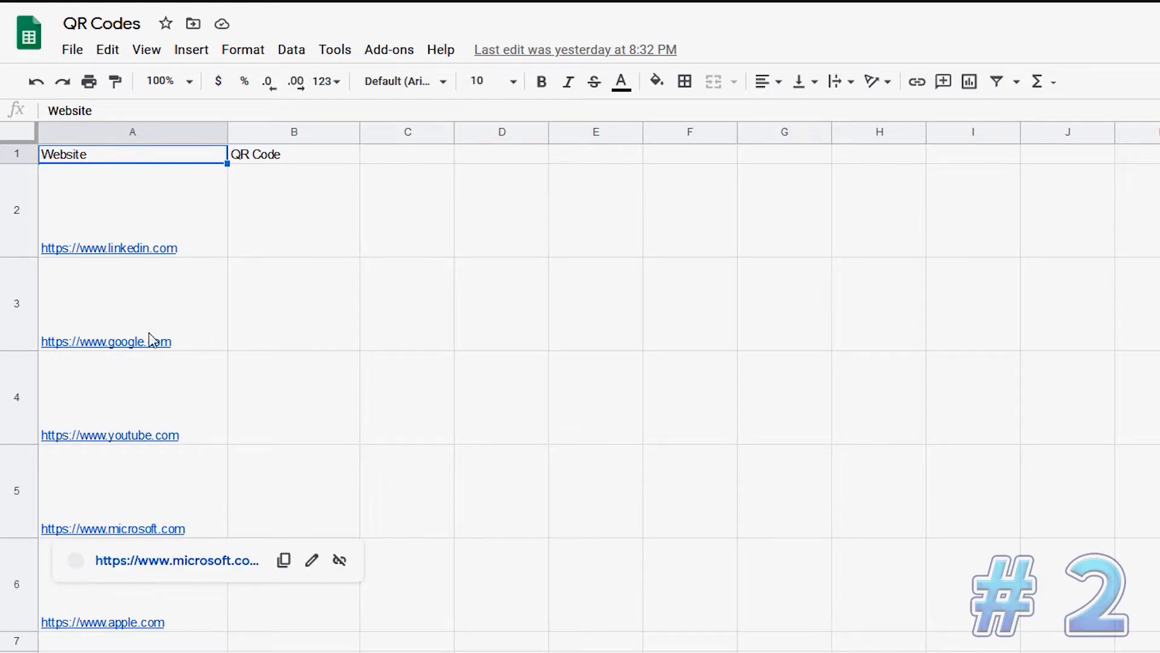
mouse_move(115, 231)
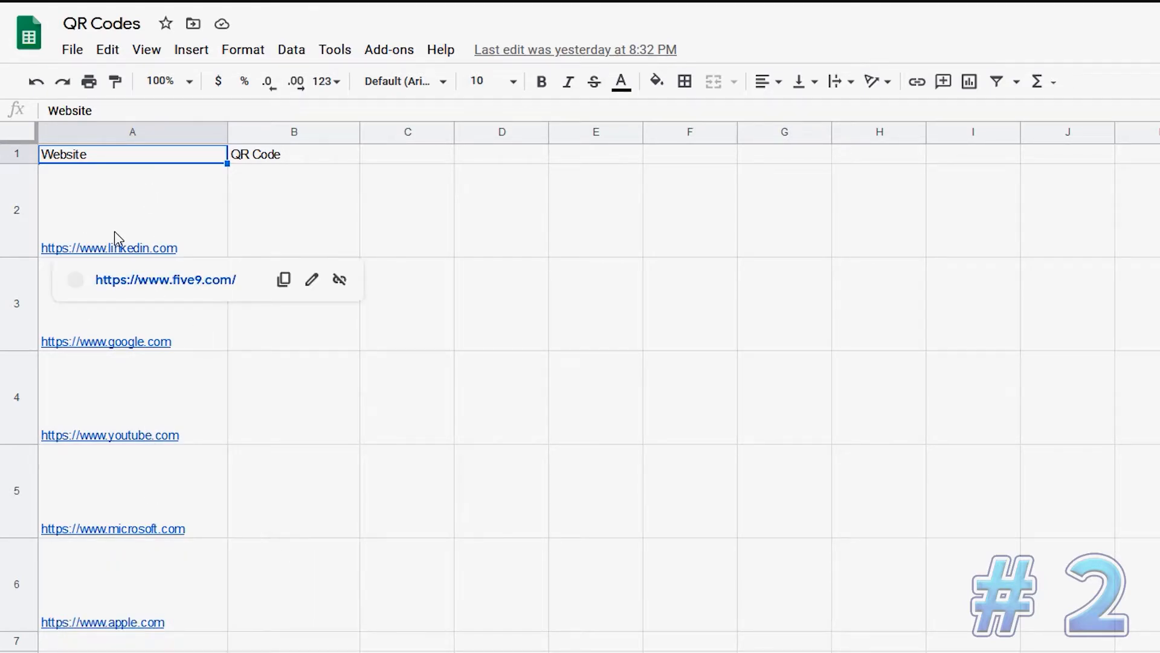
click(480, 238)
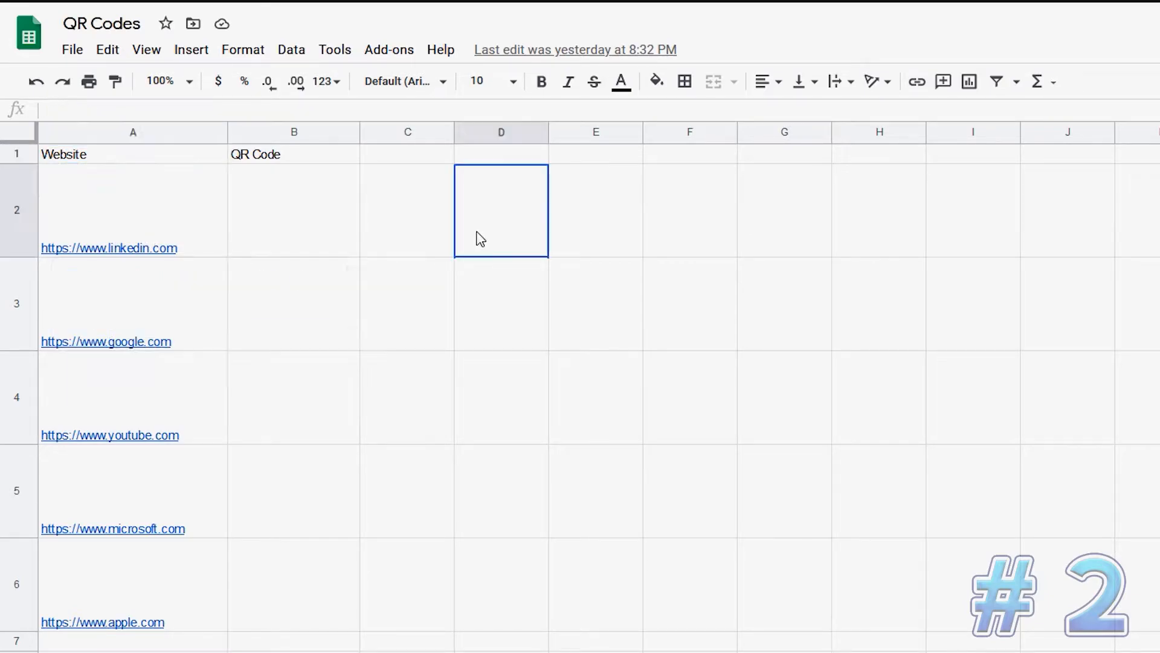
click(133, 652)
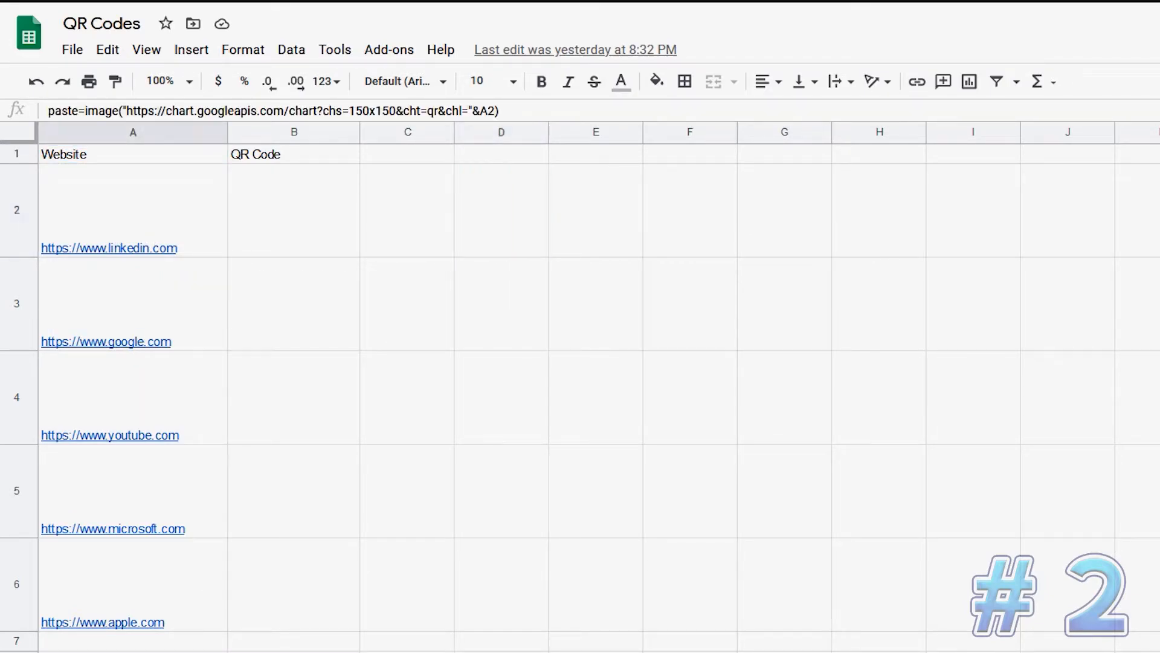
drag(499, 111, 79, 110)
key(ctrl+c)
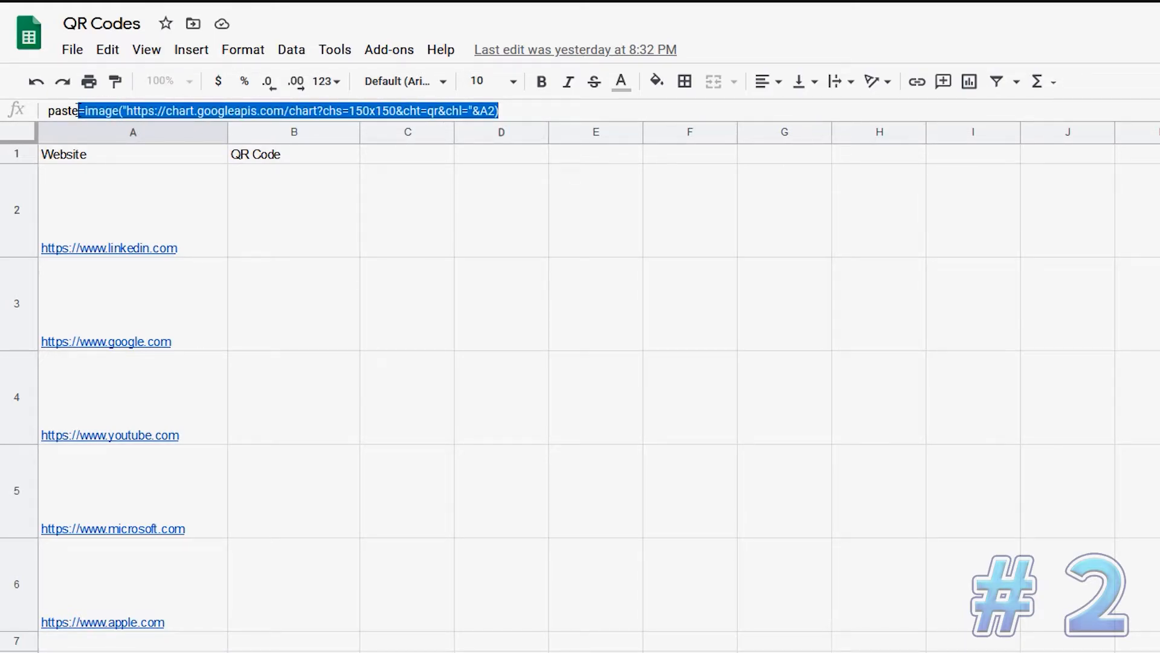
click(289, 232)
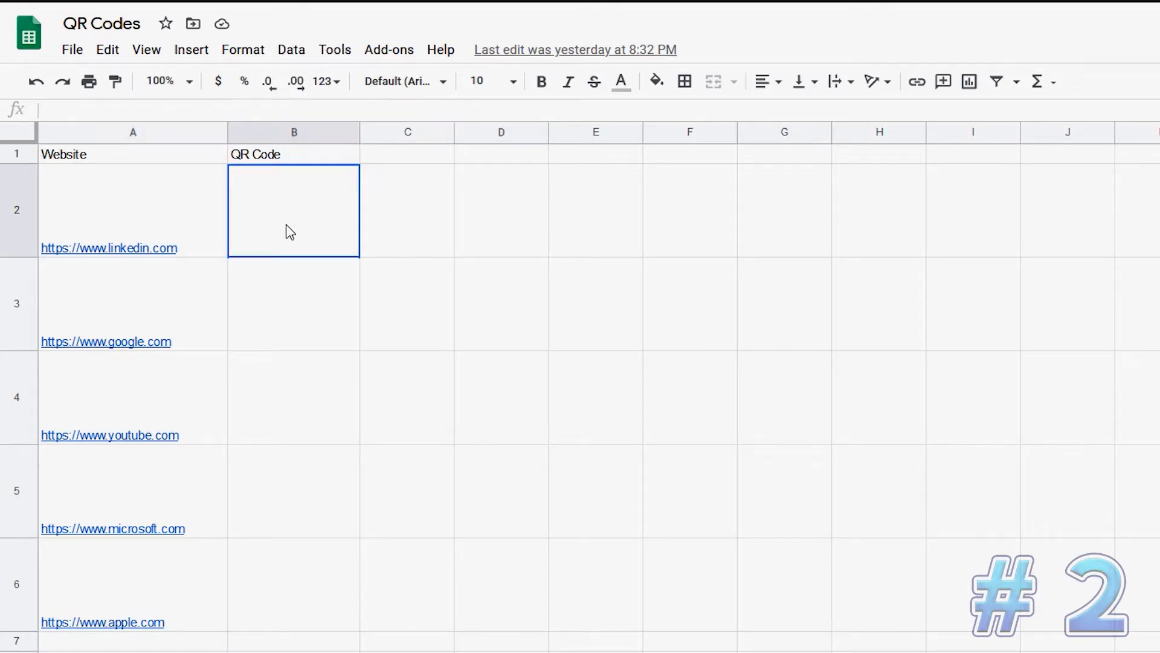
key(ctrl+v)
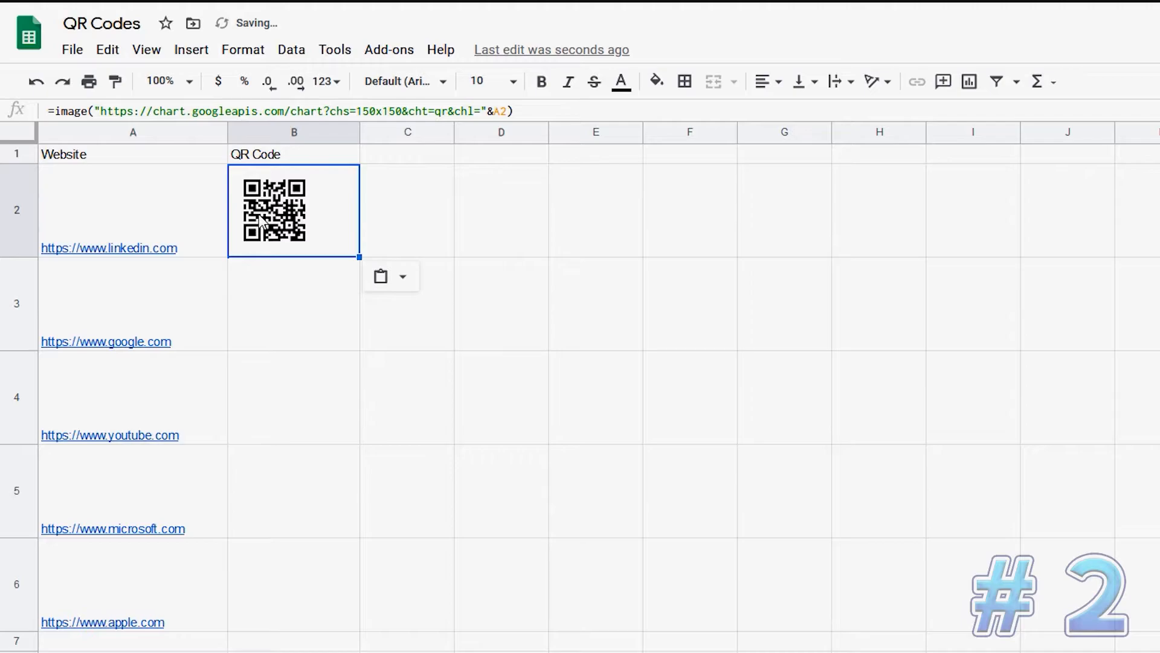
double_click(261, 221)
key(Return)
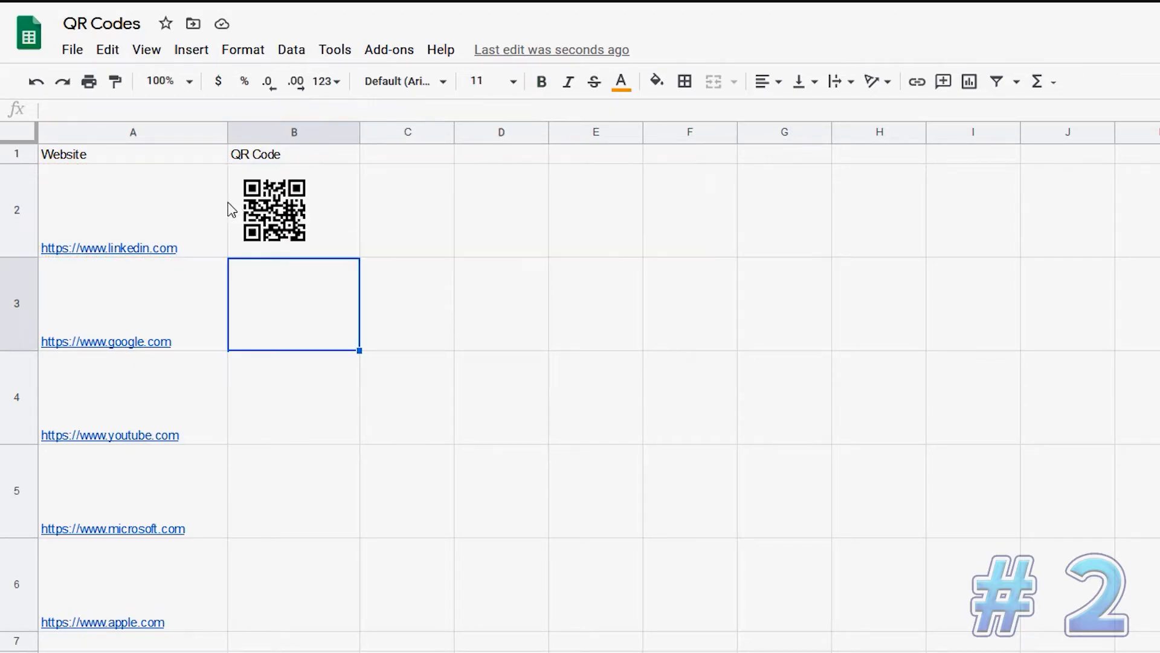
Paste the same QR code formula into B3 and change its cell reference to A3 for the Google link
key(ctrl+v)
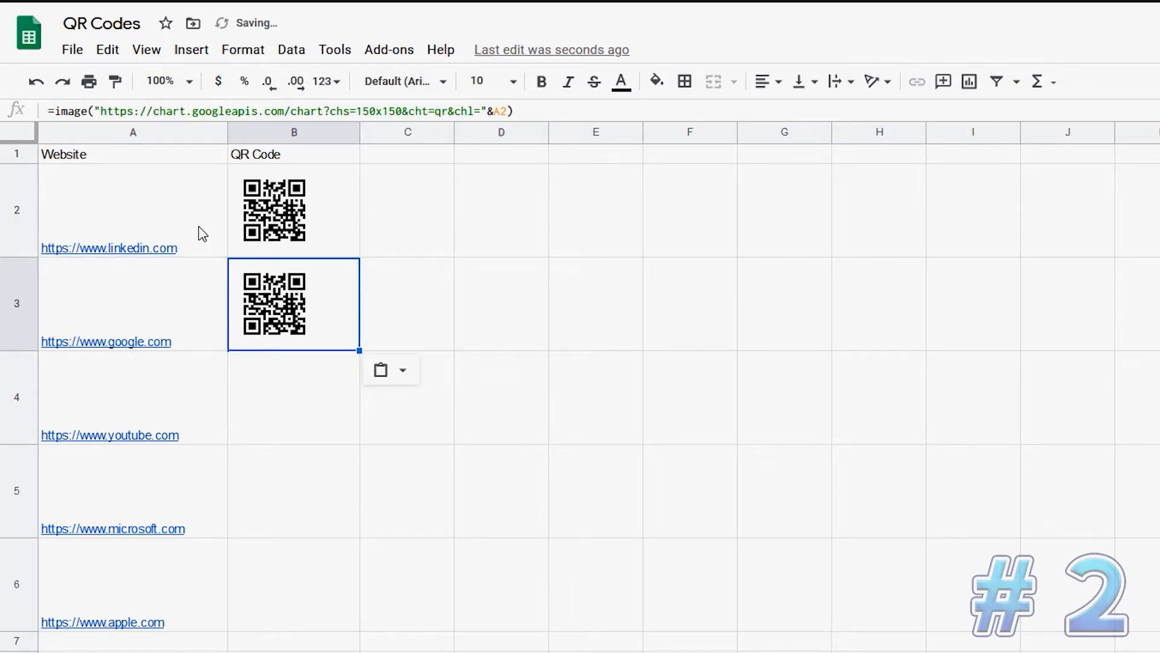
click(448, 300)
click(279, 237)
click(299, 308)
click(502, 108)
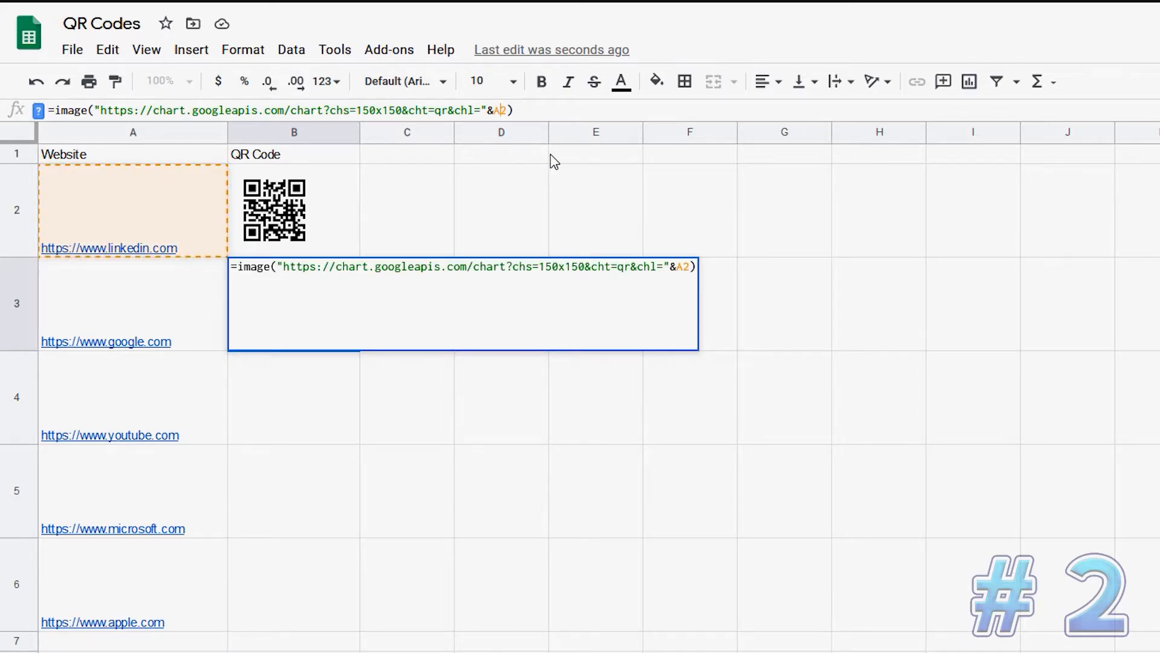
key(BackSpace)
text(3)
key(Return)
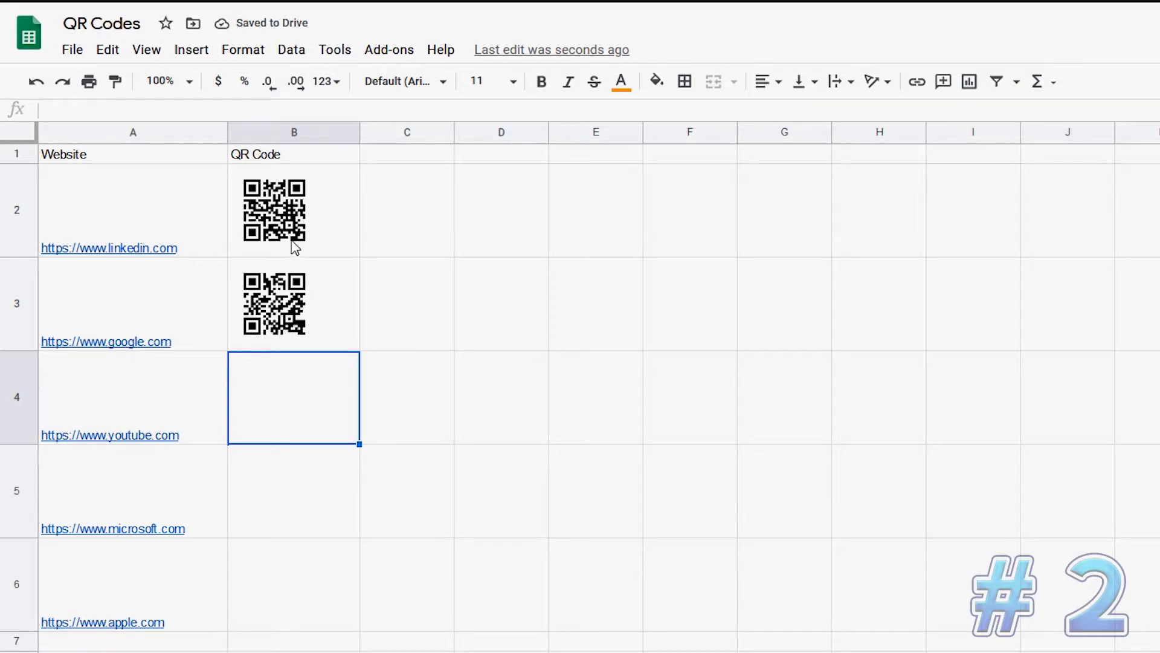
Fill the QR code formula from B3 down through B6 for the remaining websites
click(313, 324)
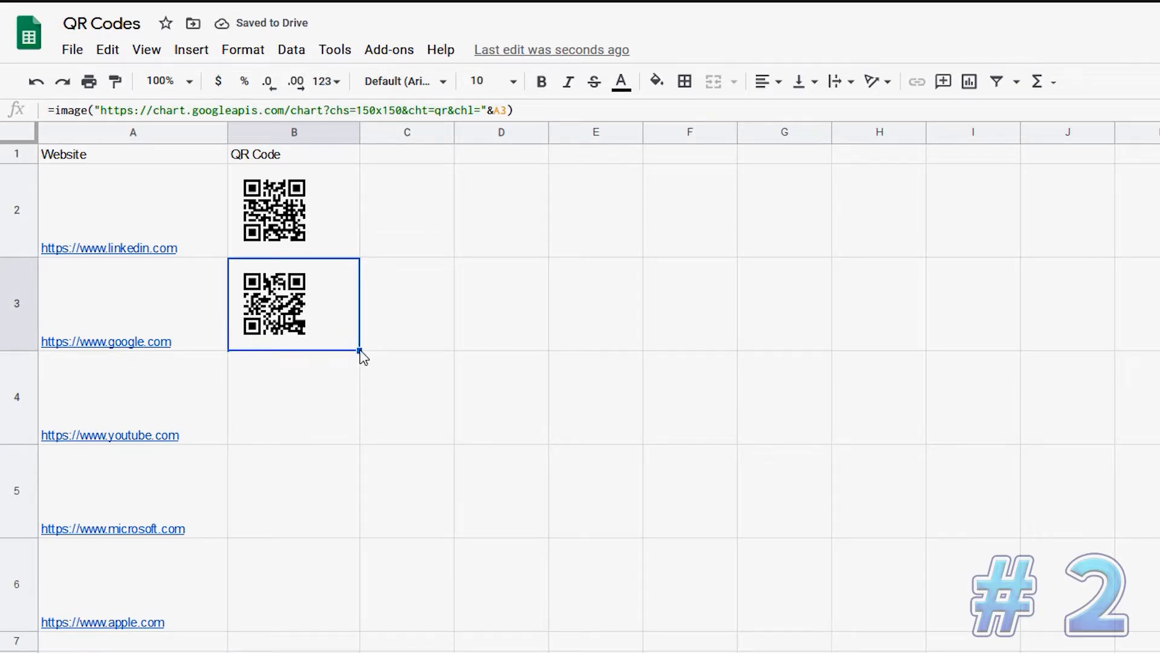
drag(359, 350, 339, 600)
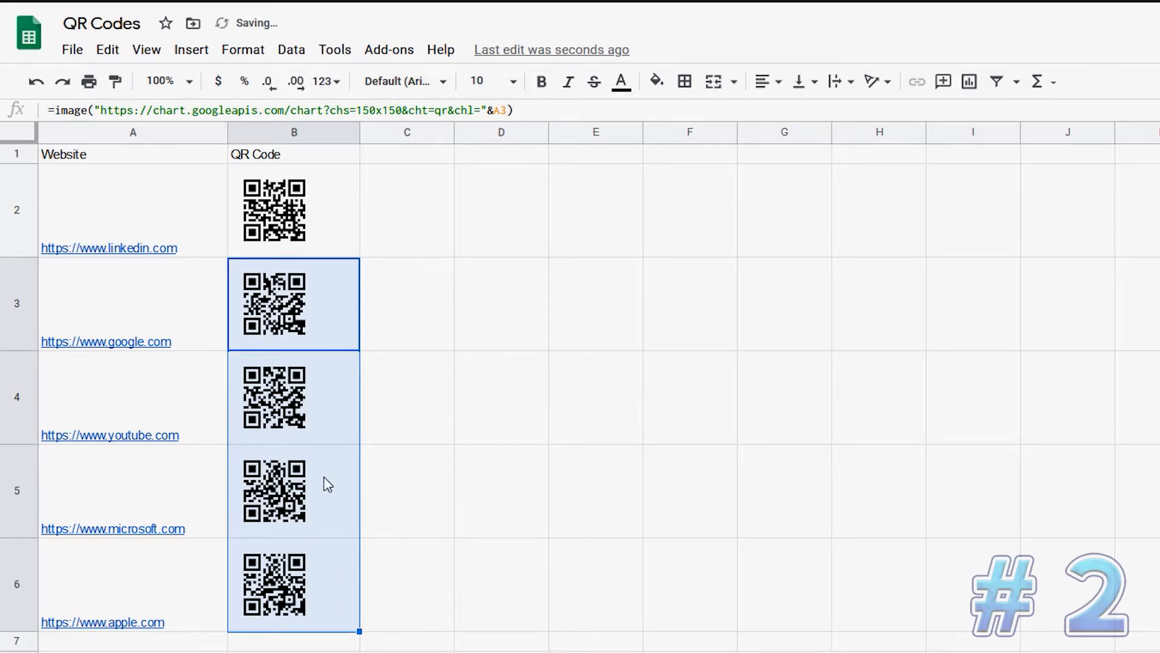
click(399, 566)
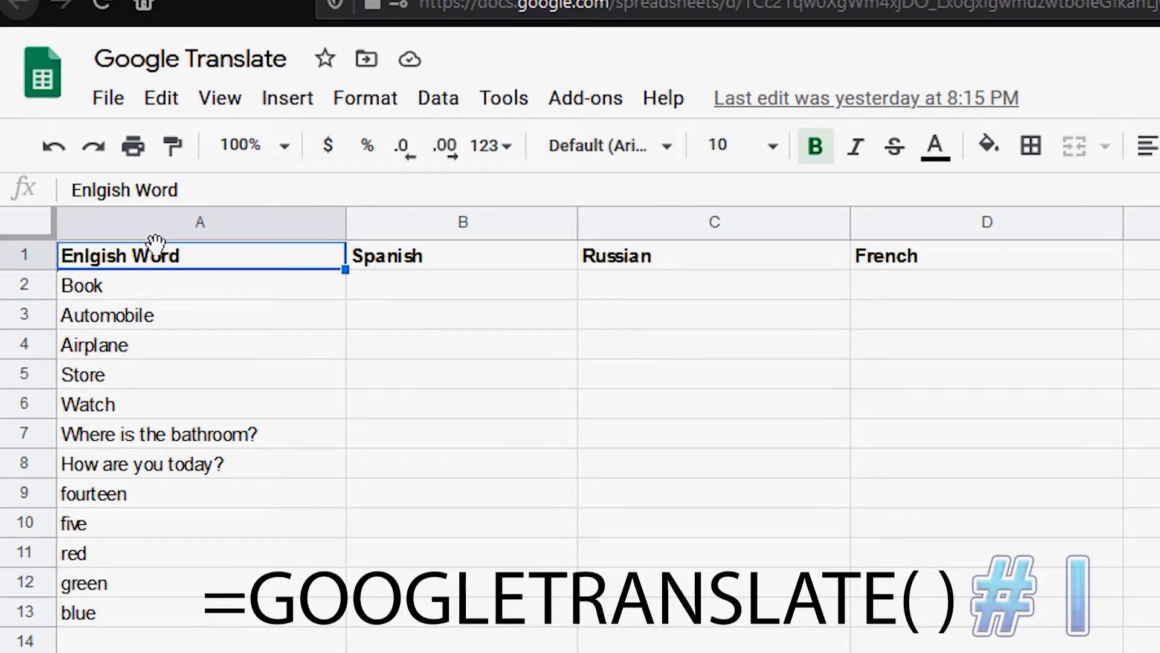
In the Google Translate spreadsheet, enter =GOOGLETRANSLATE(A2,"en","es") in B2 to translate Book into Spanish
click(406, 296)
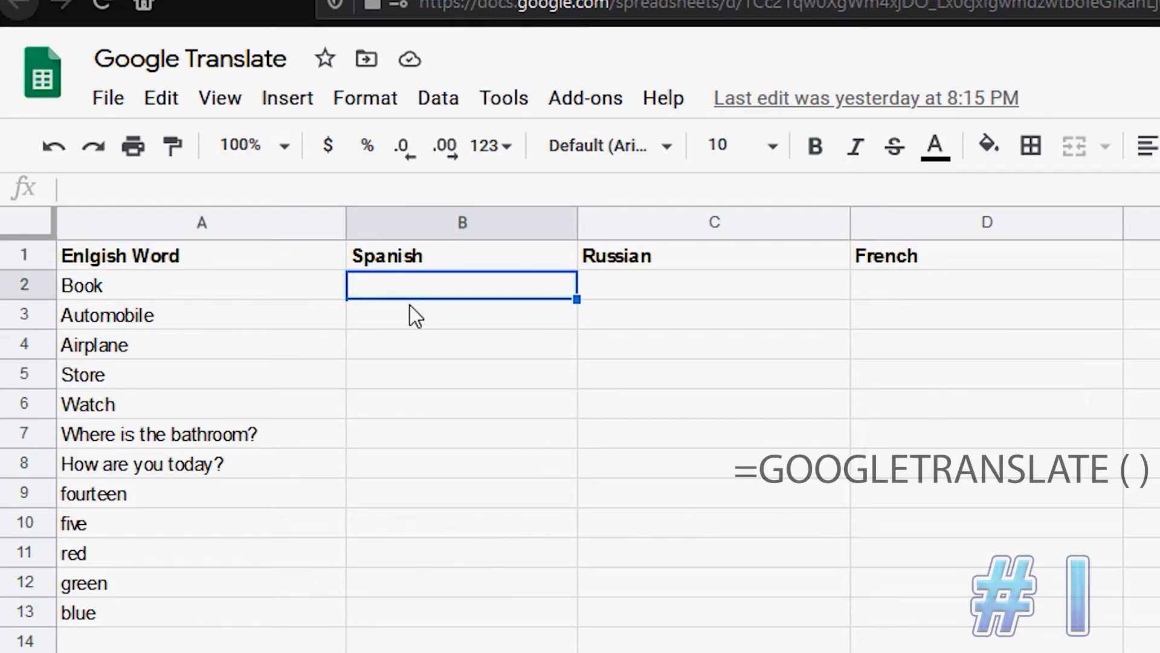
text(=goog)
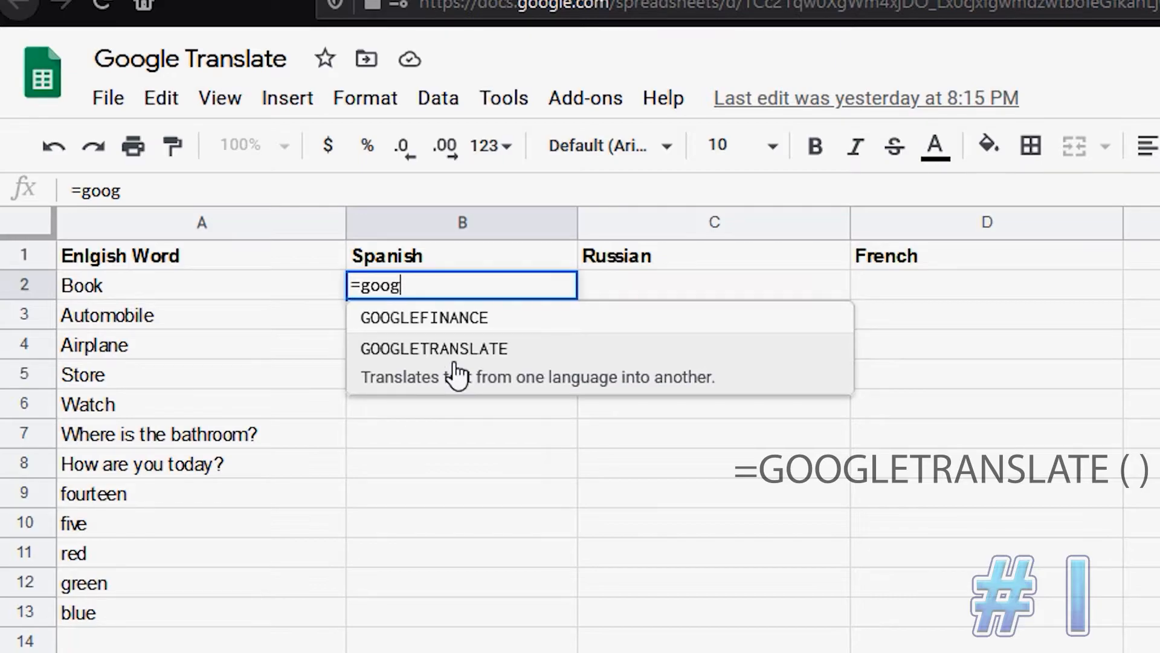
click(454, 363)
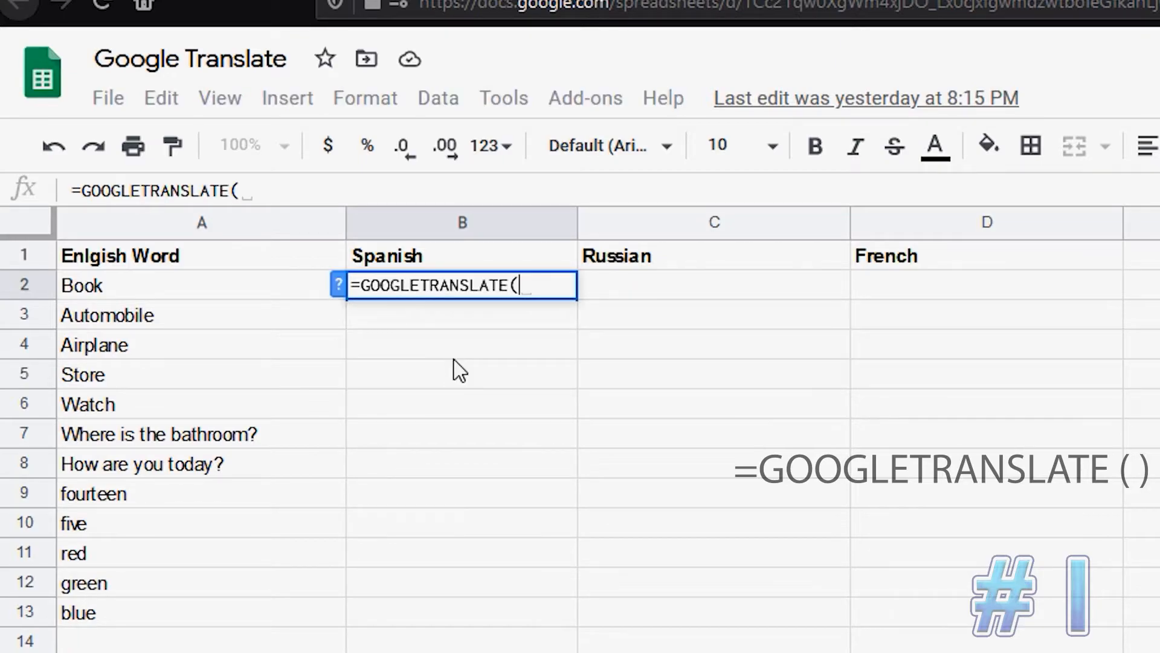
click(200, 292)
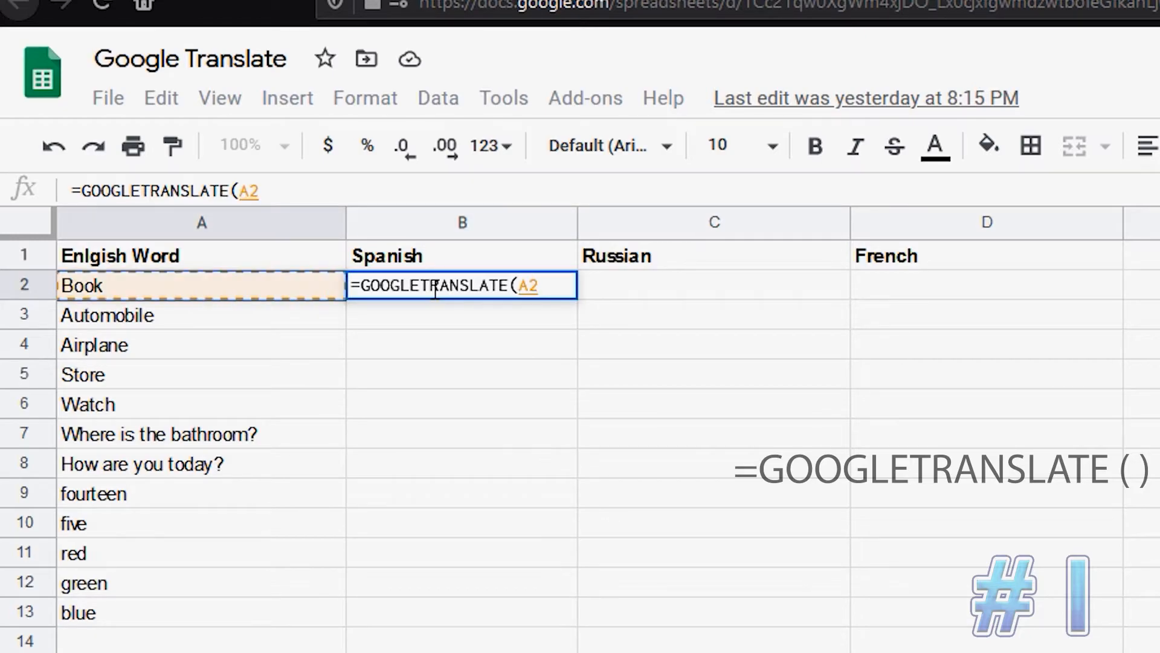
text(, ")
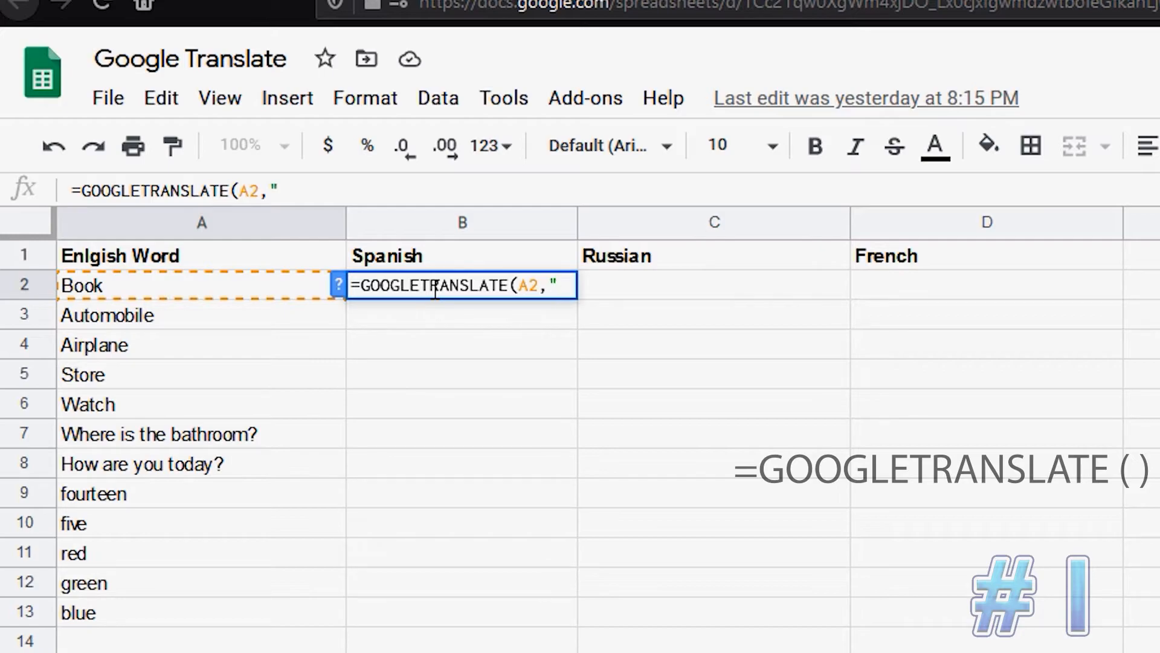
text(en)
text(")
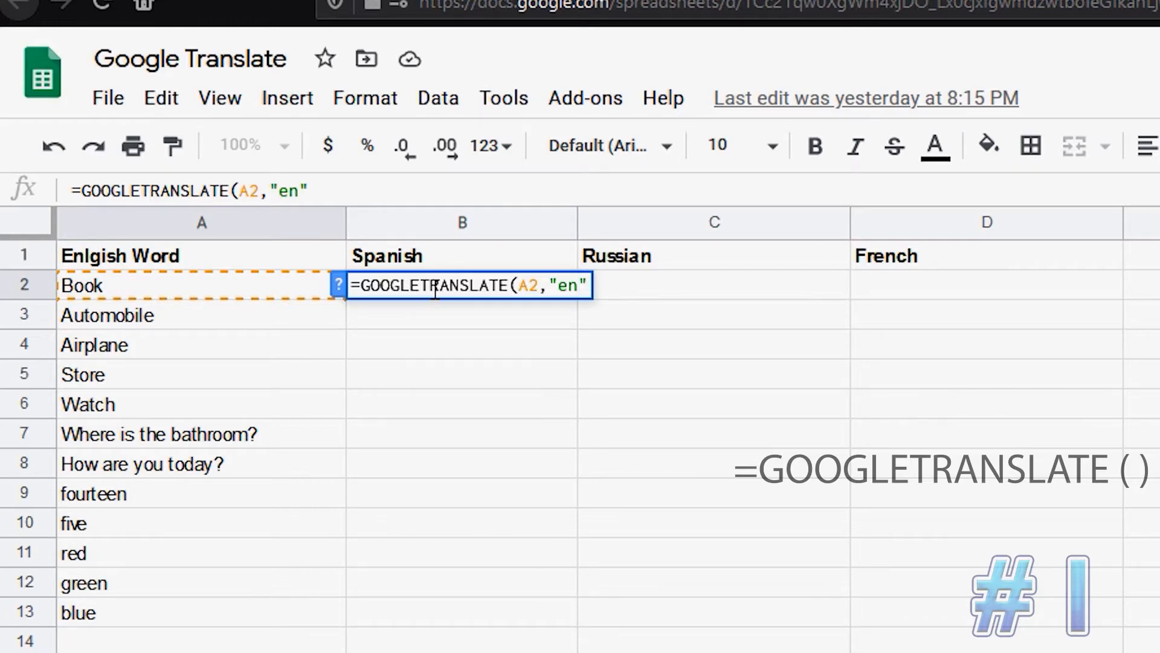
text(,)
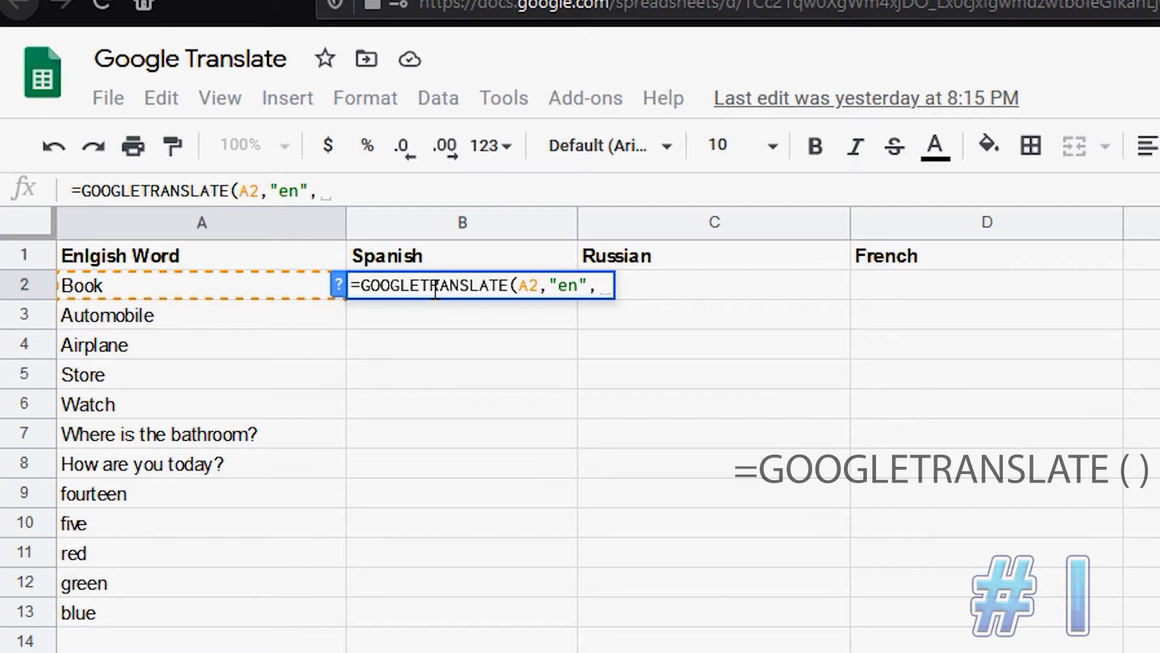
text("es")
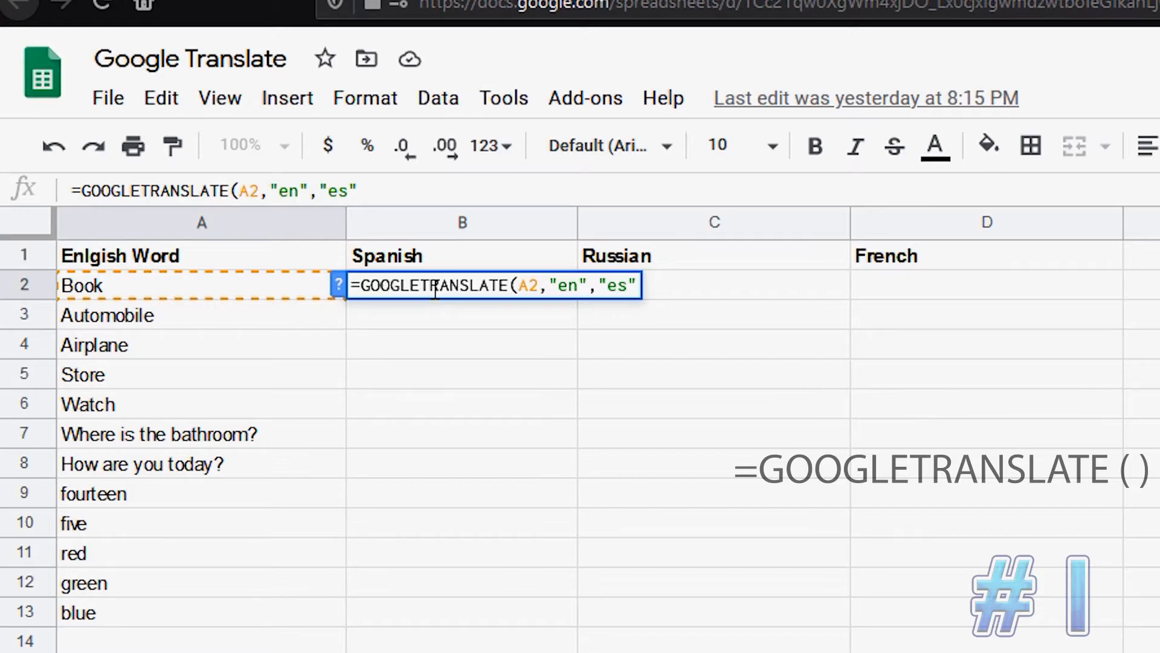
text())
key(Return)
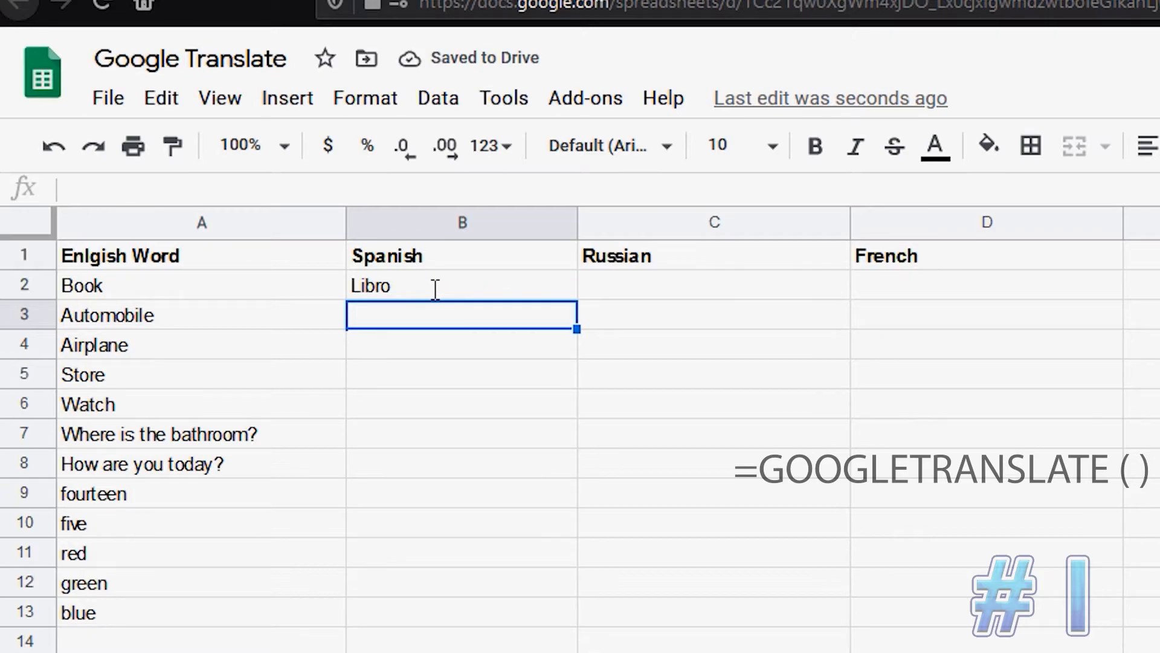
Enter =GOOGLETRANSLATE(A2,"en","ru") in C2 to translate the same word into Russian
click(611, 296)
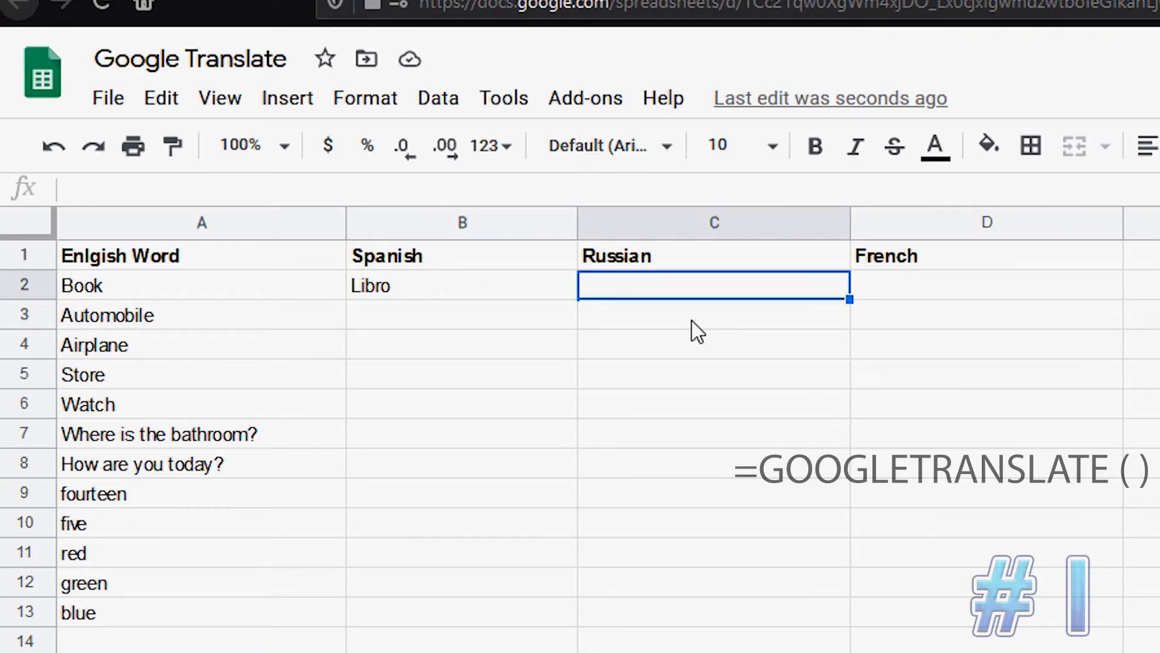
text(=goog)
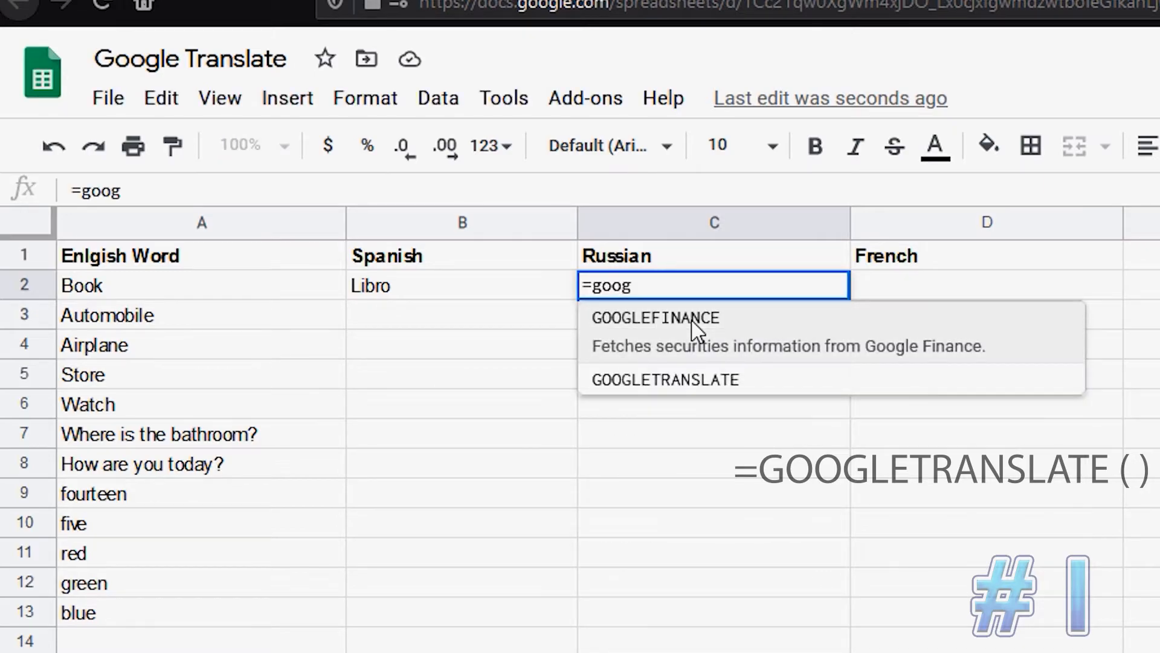
click(705, 361)
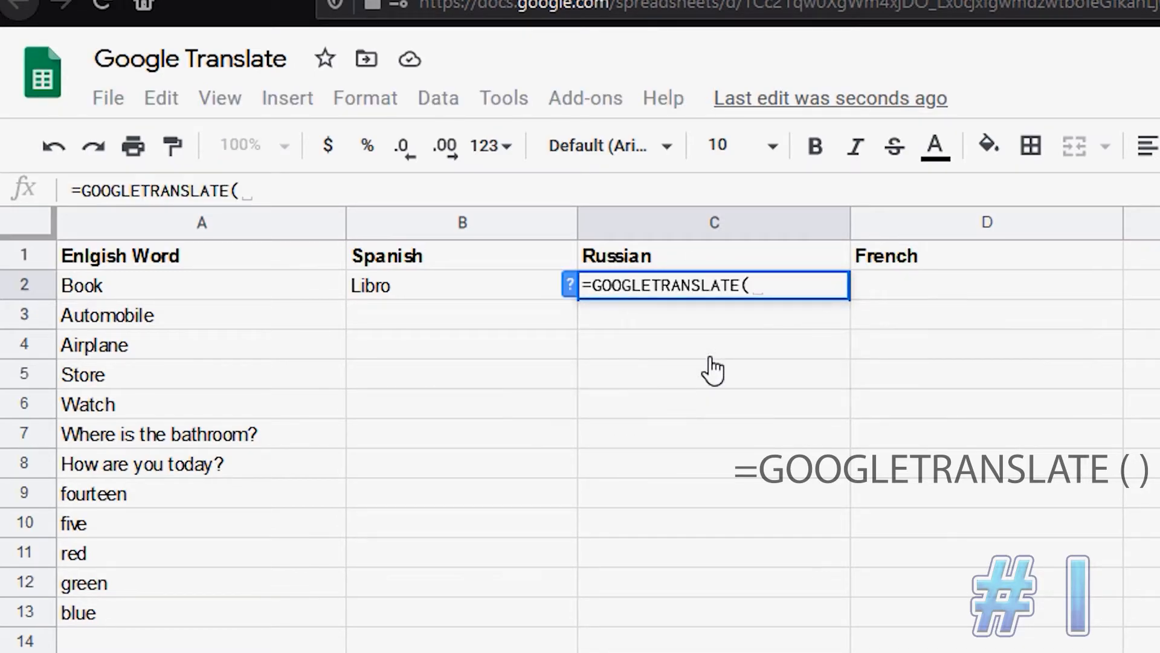
click(262, 283)
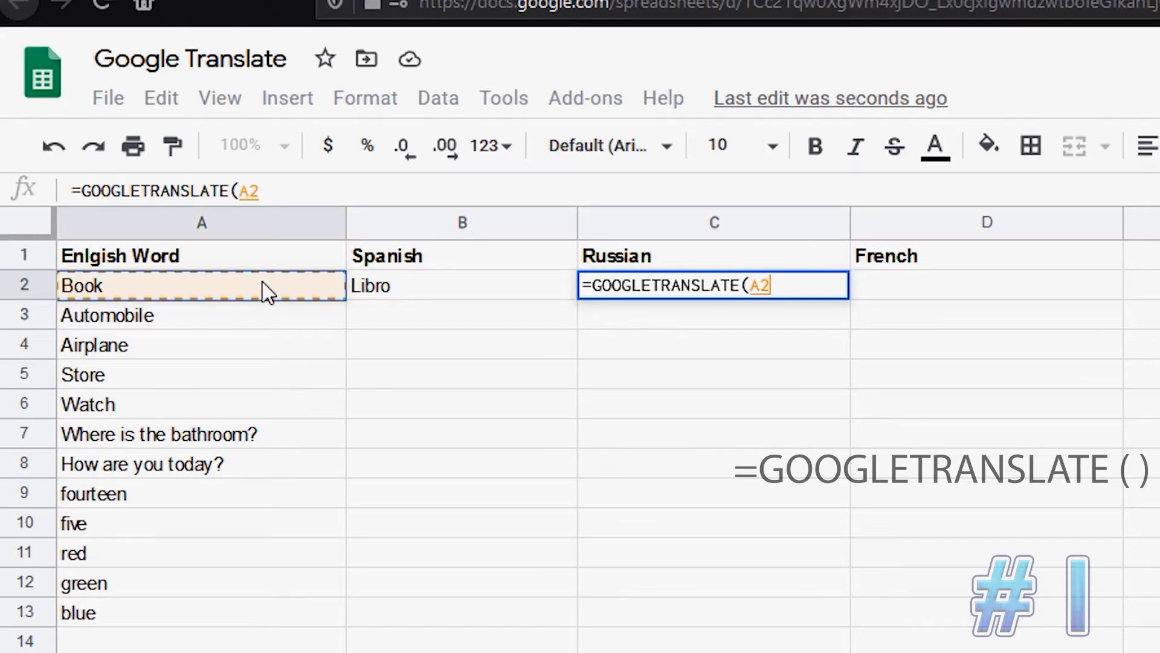
text(, )
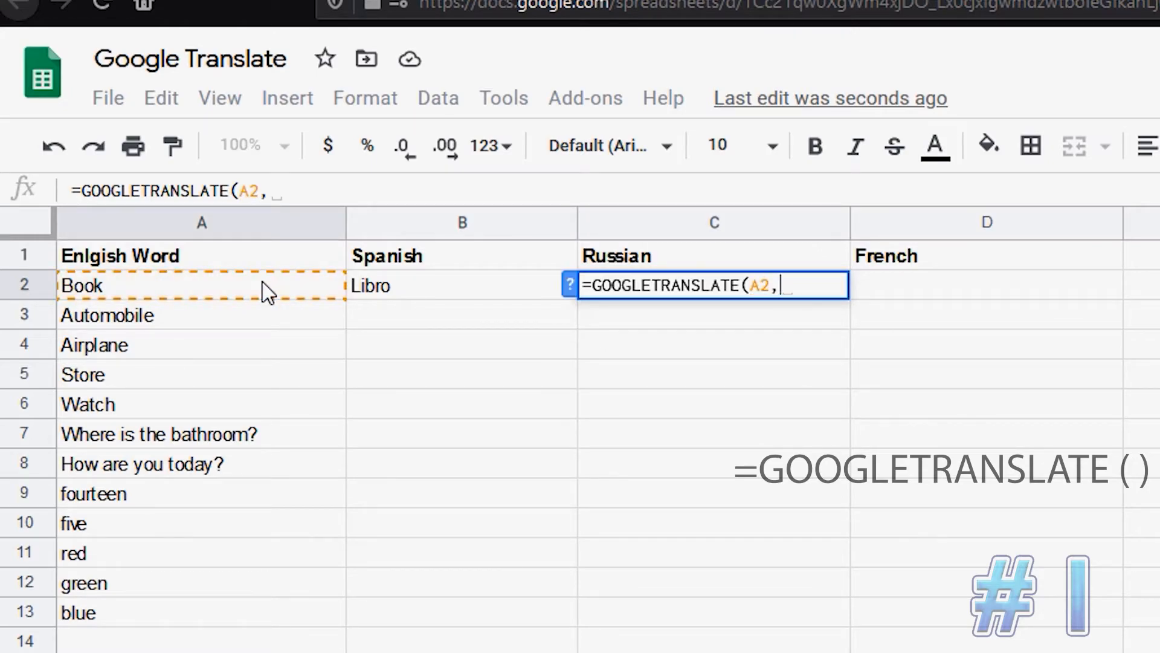
text("en","ru"))
key(Return)
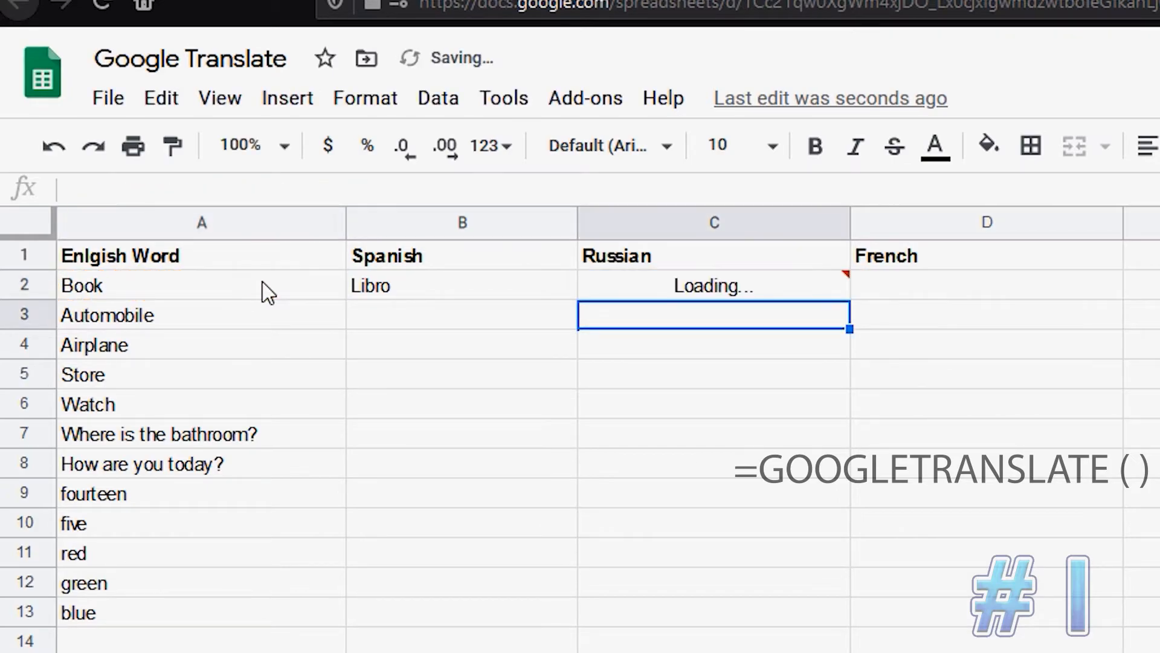
click(640, 291)
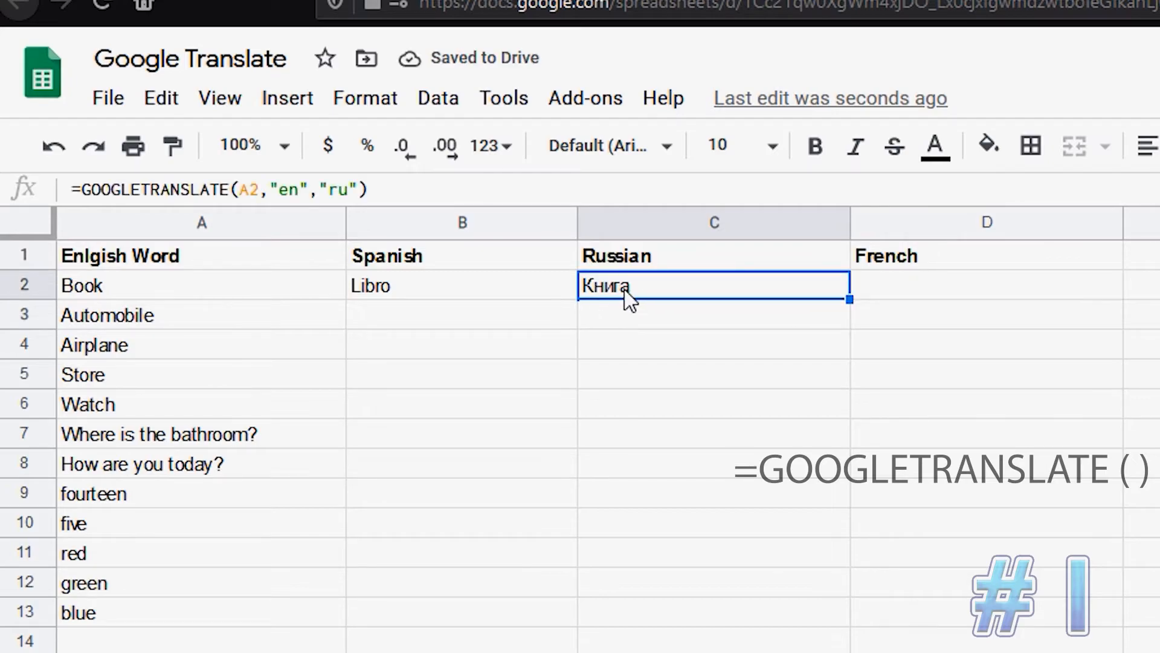
Enter =GOOGLETRANSLATE(A2,"en","fr") in D2 to translate Book into French
click(902, 296)
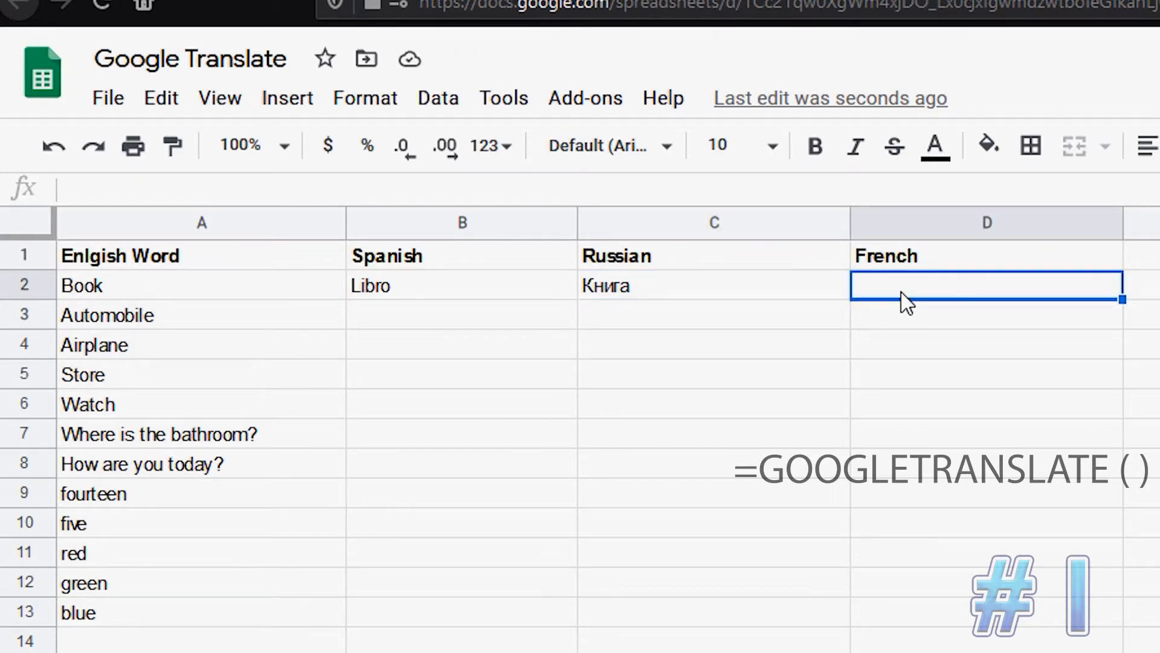
text(=goog)
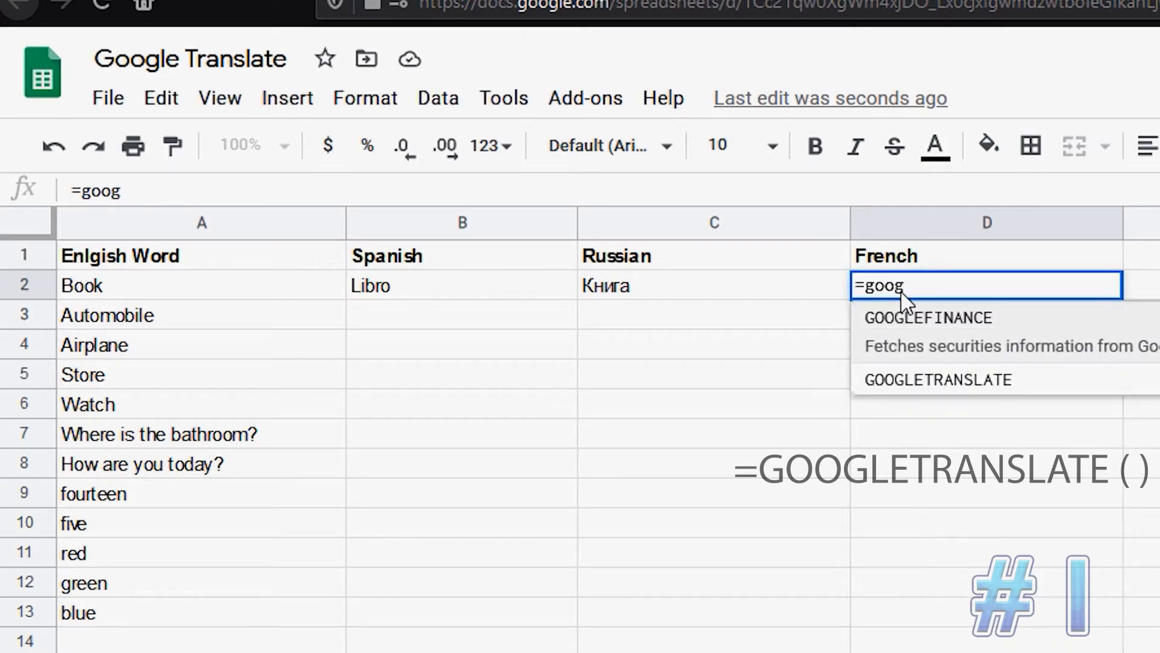
click(901, 381)
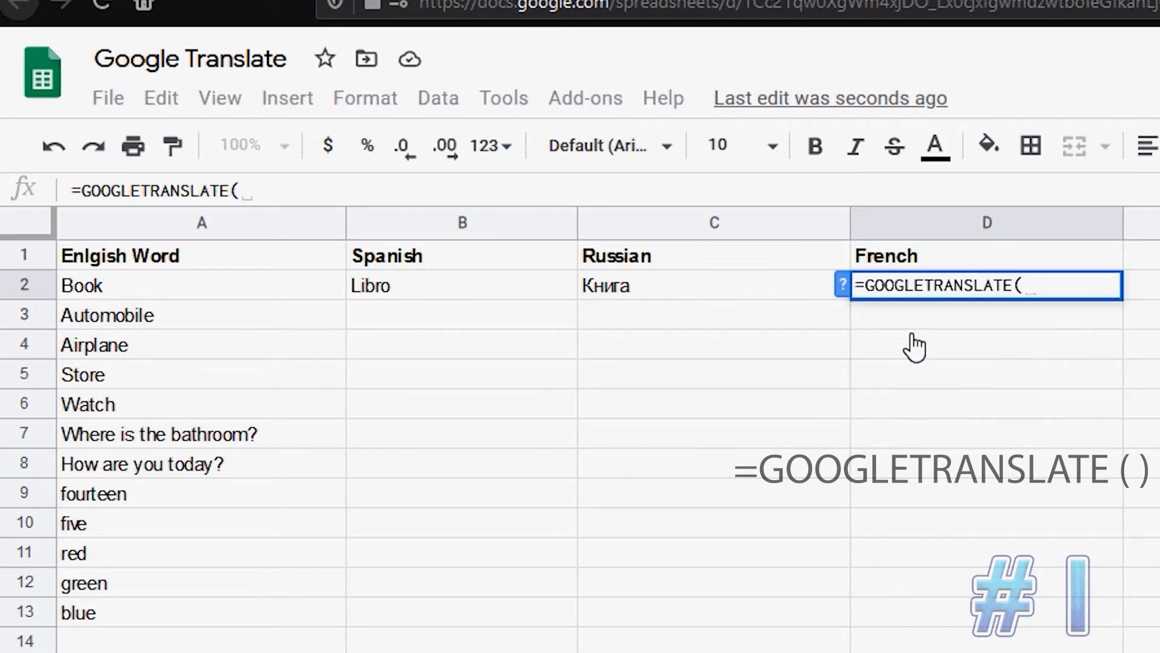
click(216, 290)
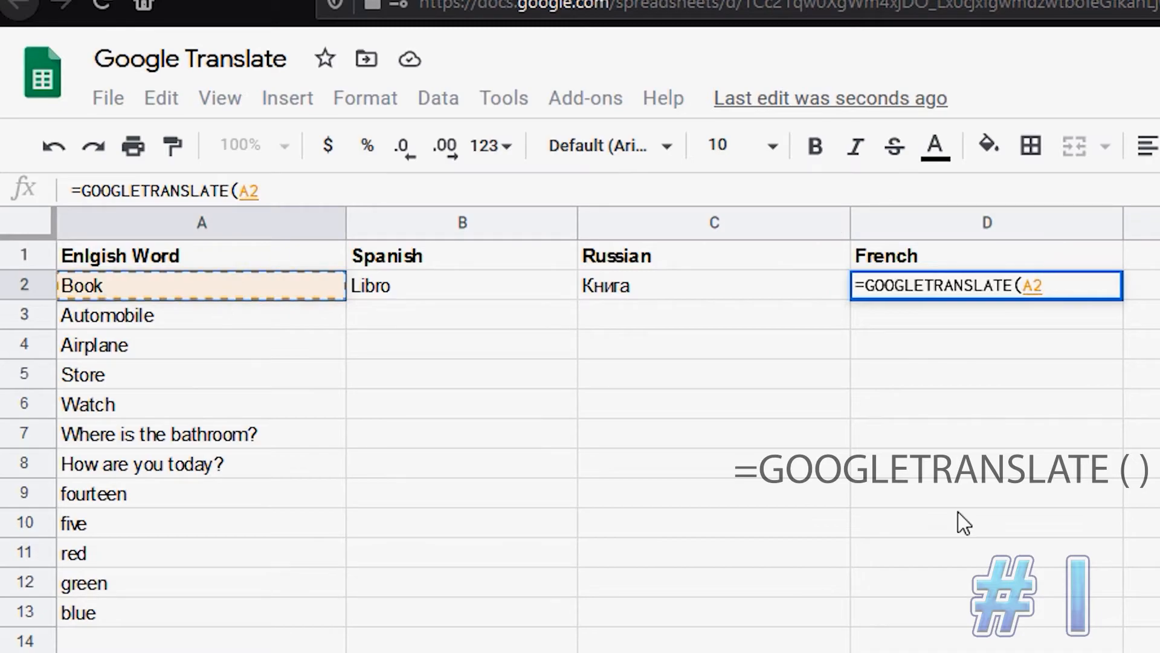
text(,"en")
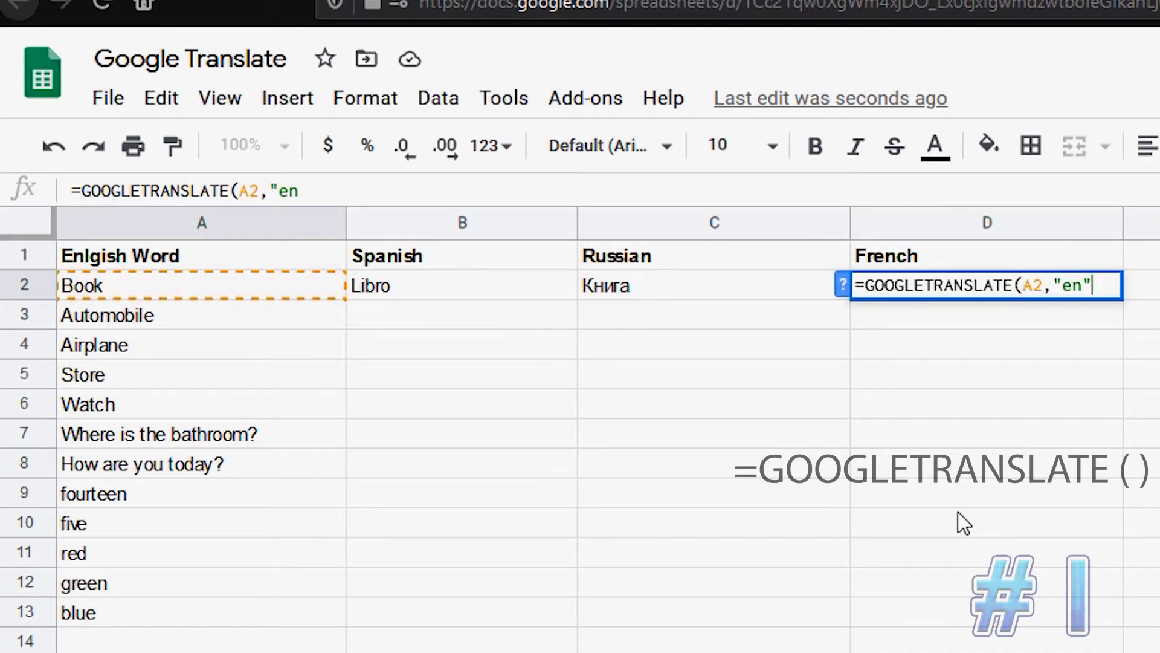
text(,"fr")
key(Return)
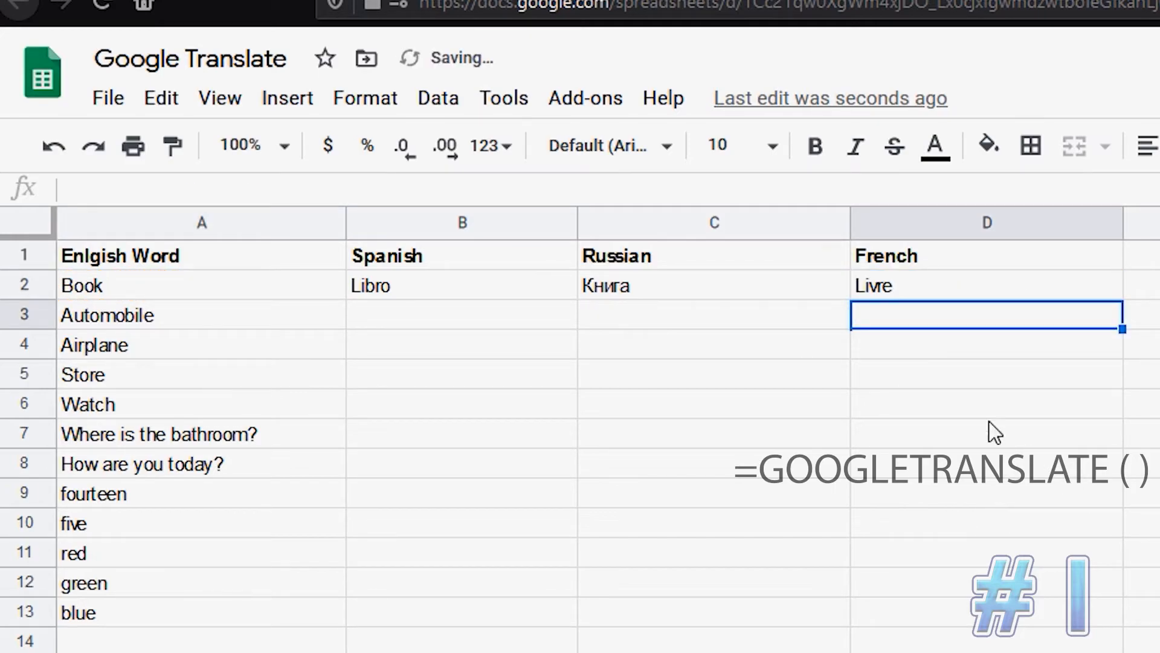
Fill the Spanish translation formula from B2 down through B13 and inspect some of the filled cells
click(518, 284)
drag(577, 299, 557, 621)
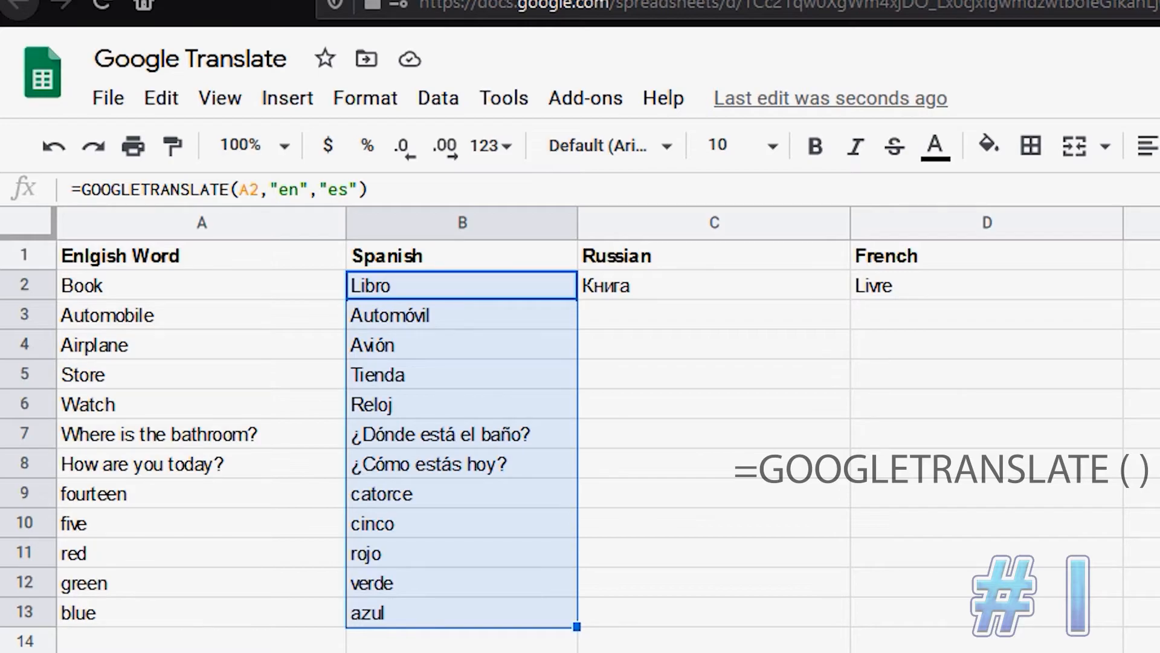
click(403, 527)
click(444, 555)
click(447, 584)
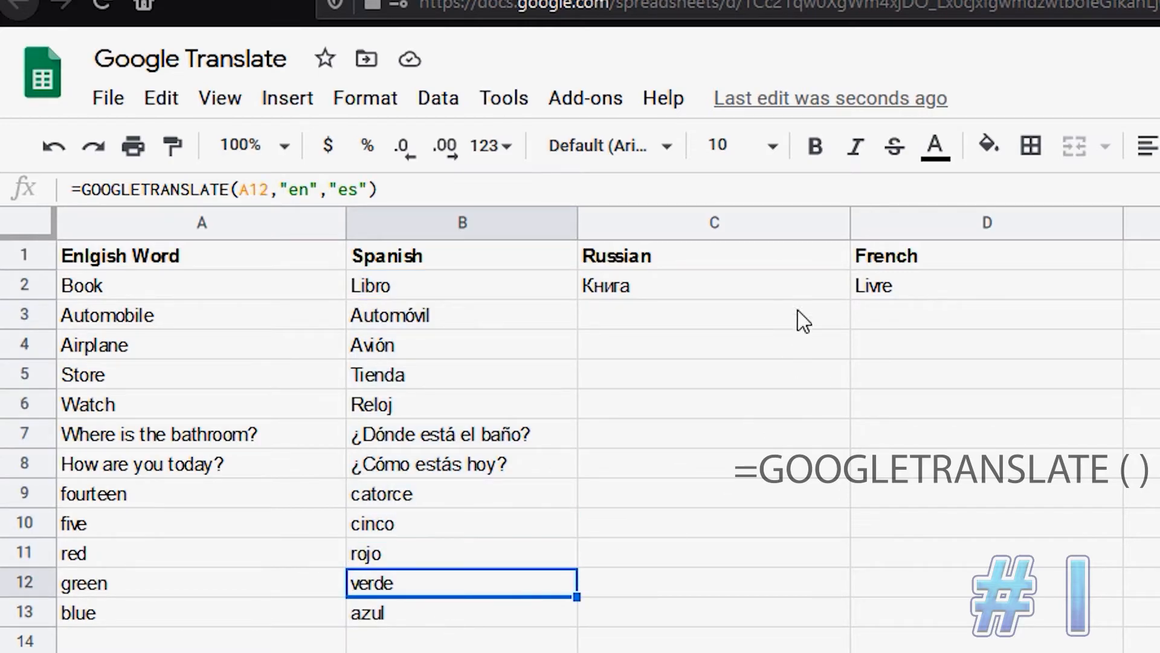
Fill the Russian translation formula from C2 down through C13
click(775, 308)
click(785, 291)
drag(849, 298, 858, 623)
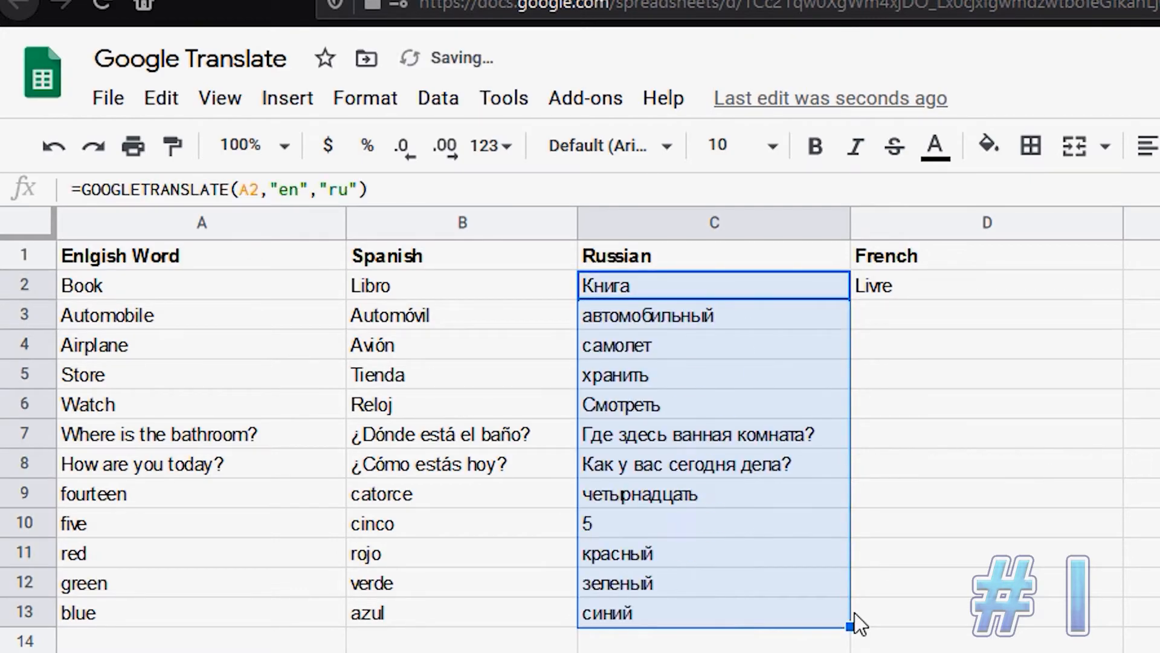
click(778, 402)
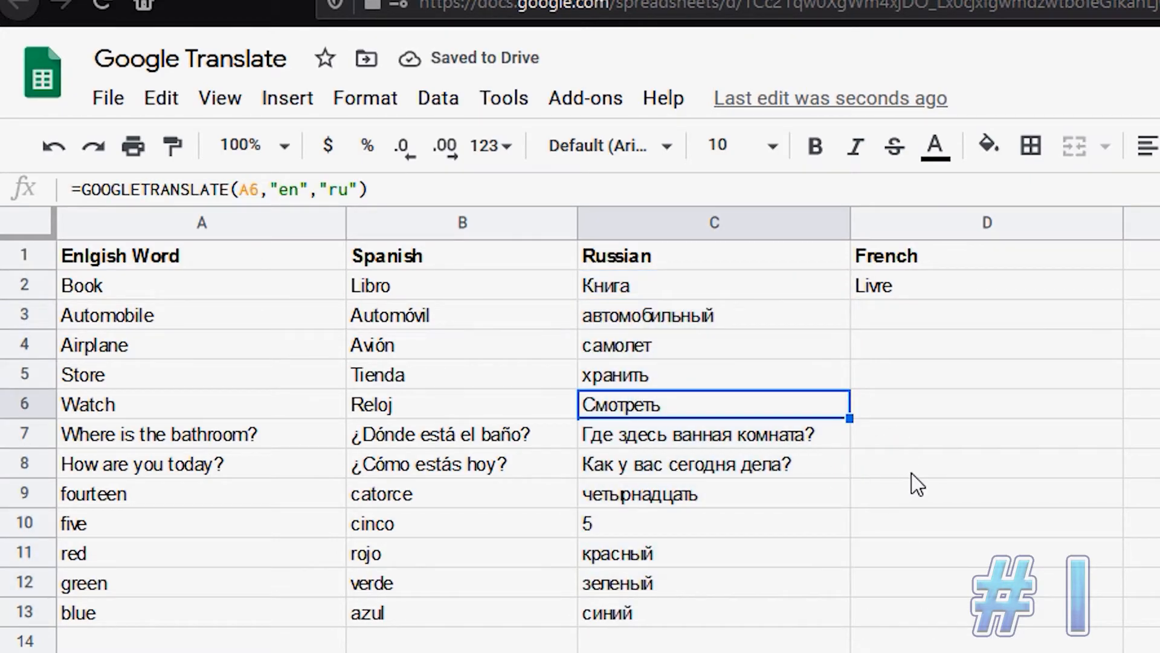
Fill the French translation formula from D2 down through D13
click(1073, 293)
drag(1122, 298, 1122, 627)
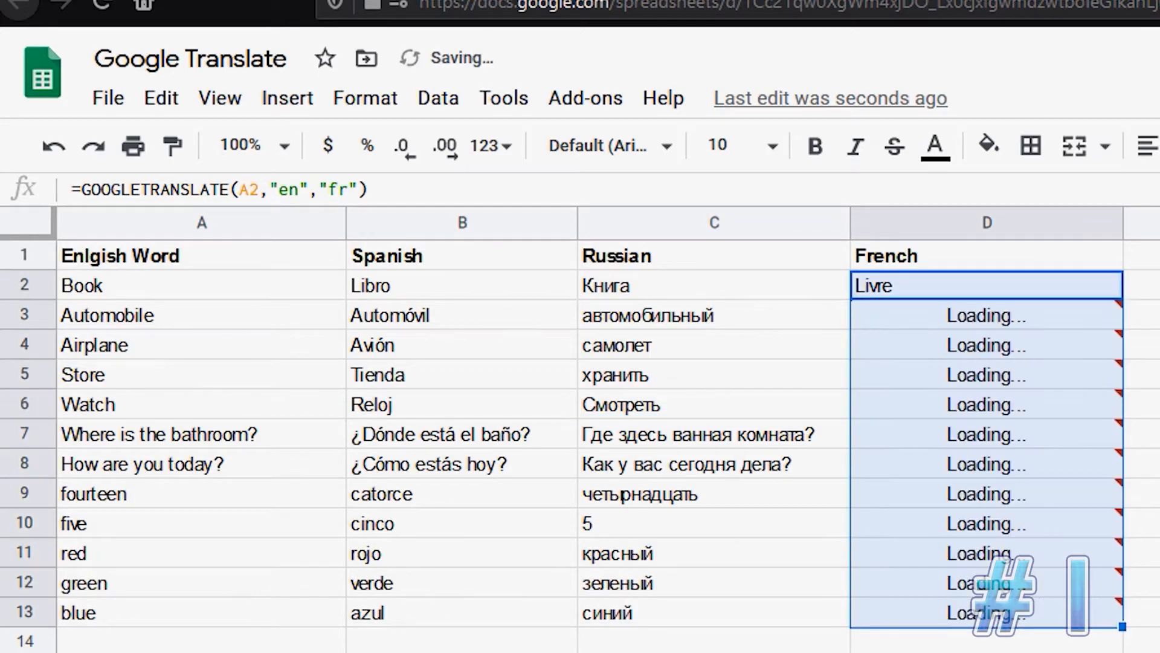
click(749, 652)
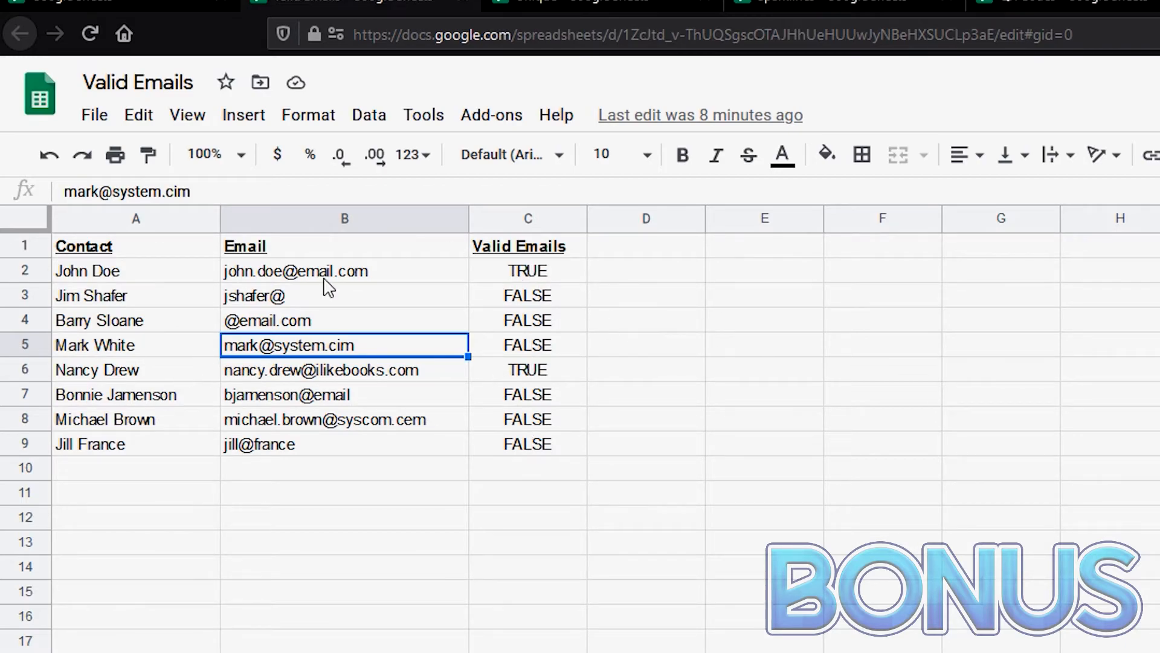
In the Valid Emails spreadsheet, copy contact rows A2:C9 and paste them twice below the list, starting at A10 and A18
click(140, 276)
drag(145, 271, 518, 452)
key(ctrl+c)
click(137, 481)
key(ctrl+v)
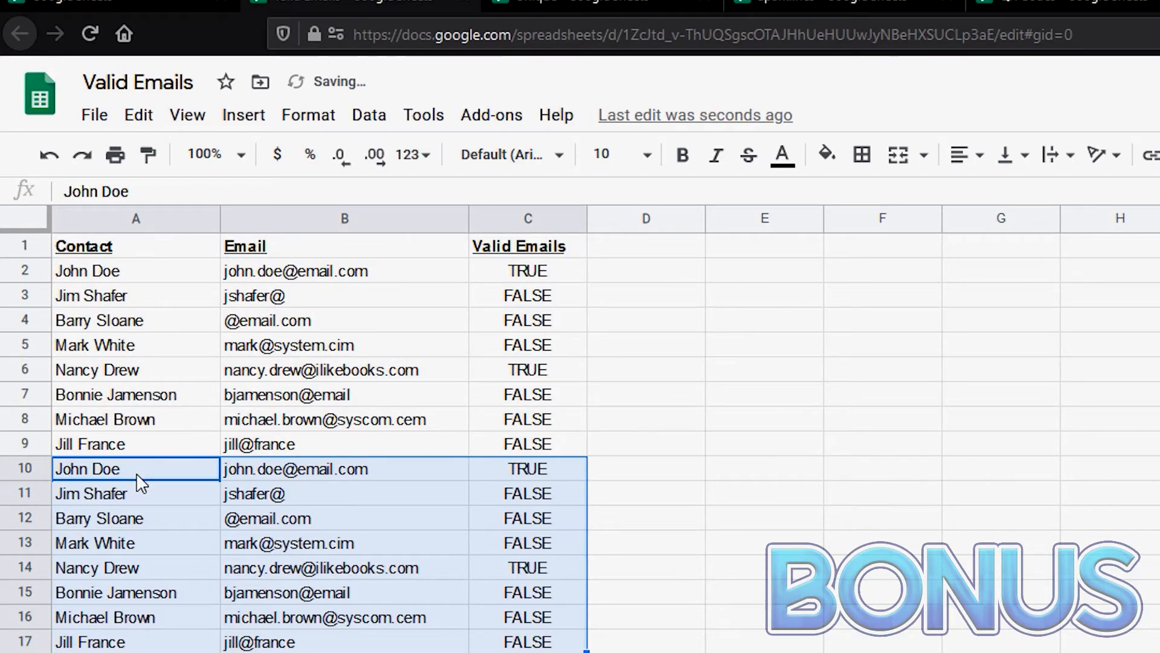
key(ctrl+c)
click(123, 652)
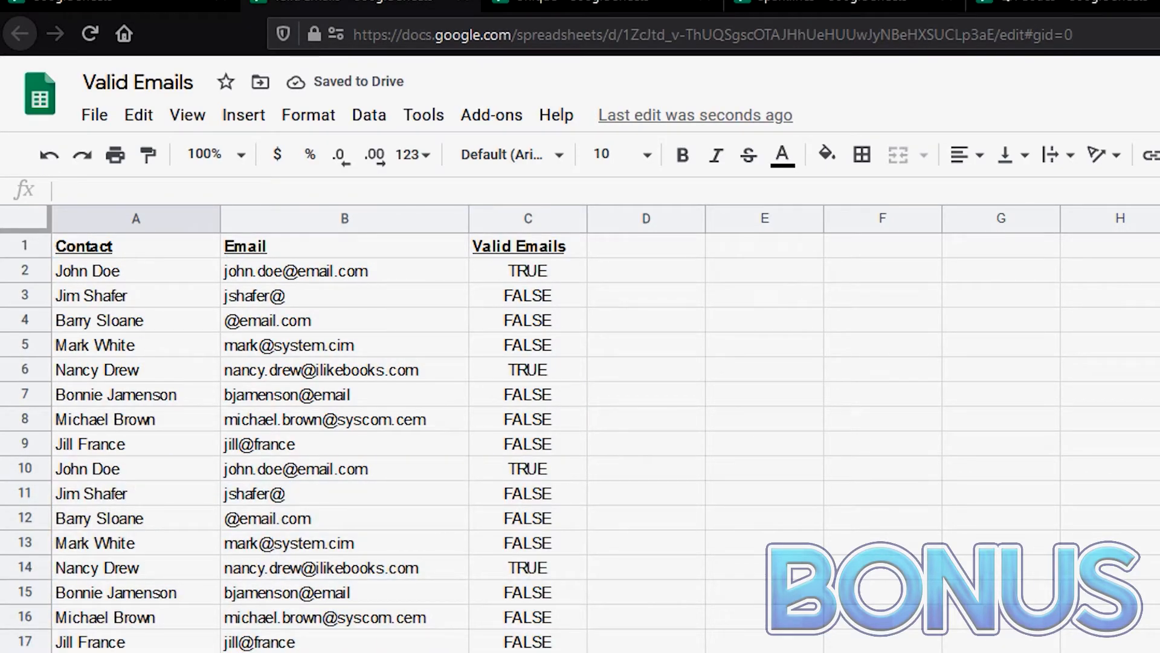
key(ctrl+v)
click(544, 598)
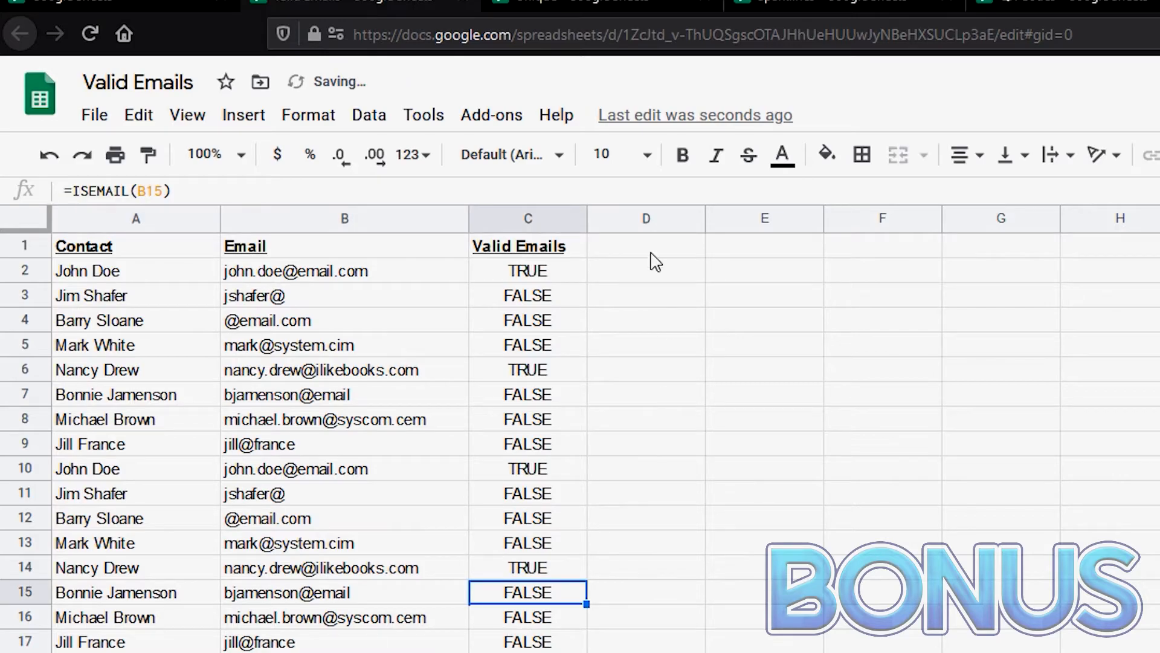
Start a conditional formatting rule for the Valid Emails column and set its range to C2:C1000
click(539, 8)
click(407, 3)
click(560, 272)
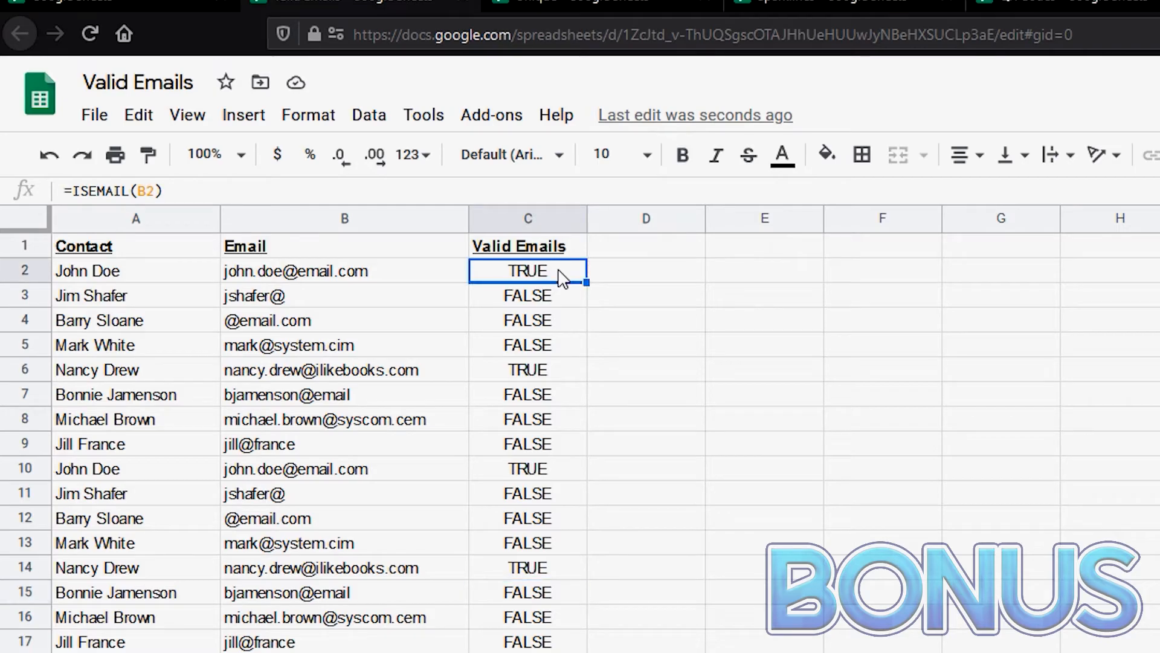
click(533, 221)
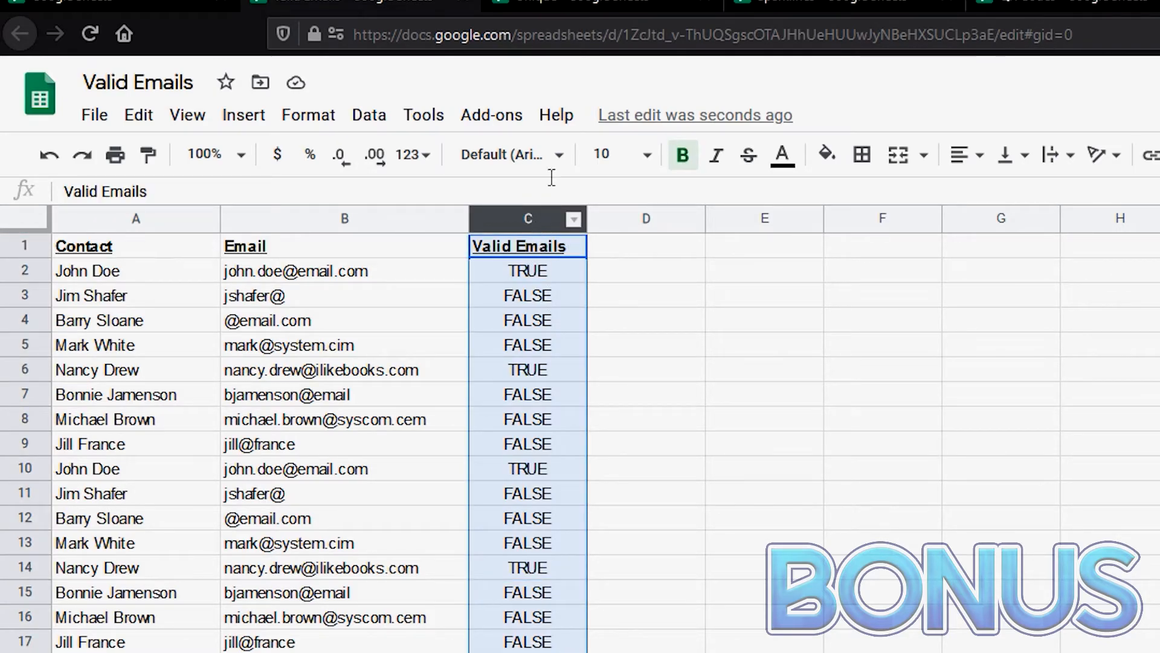
click(284, 121)
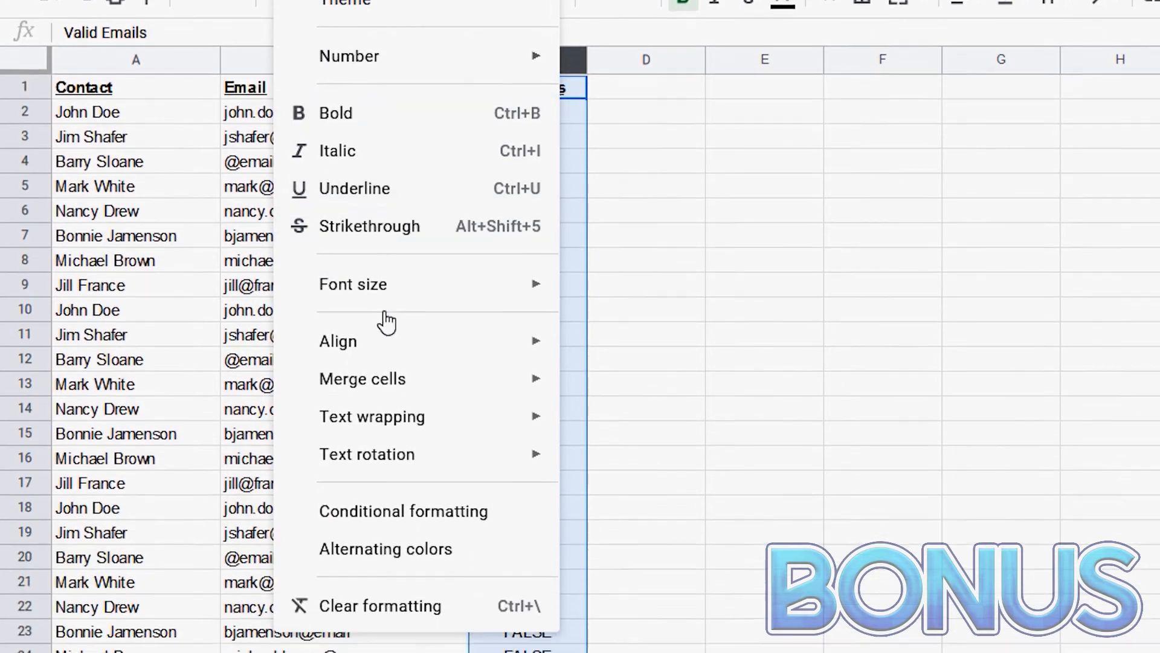
click(397, 413)
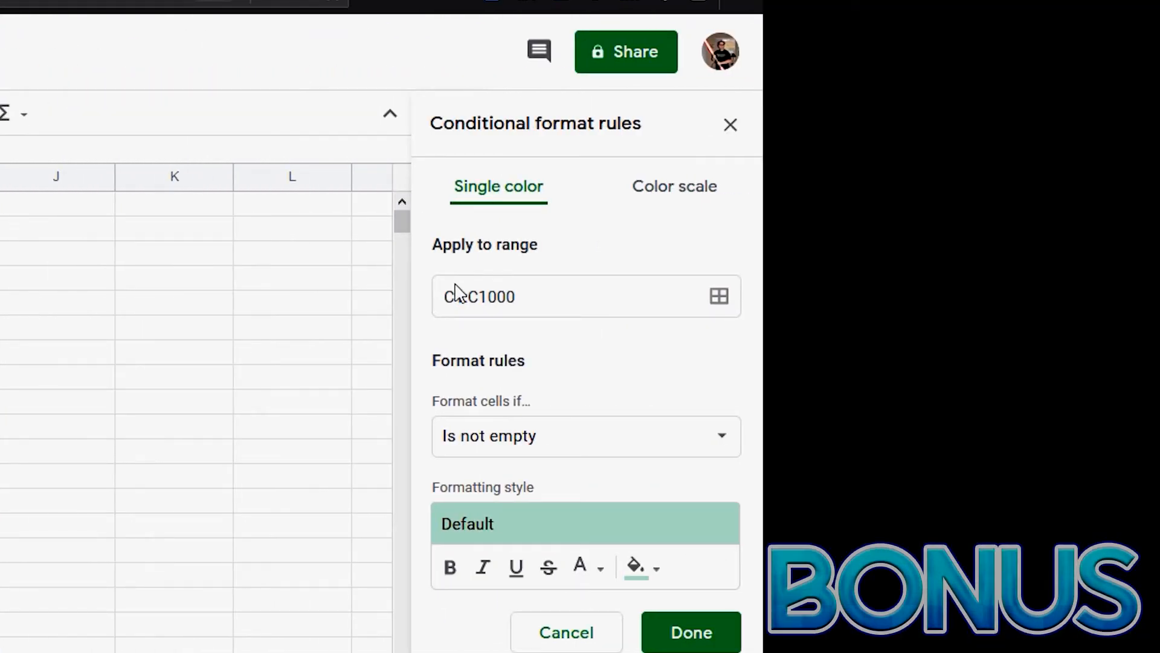
click(463, 296)
key(BackSpace)
text(2)
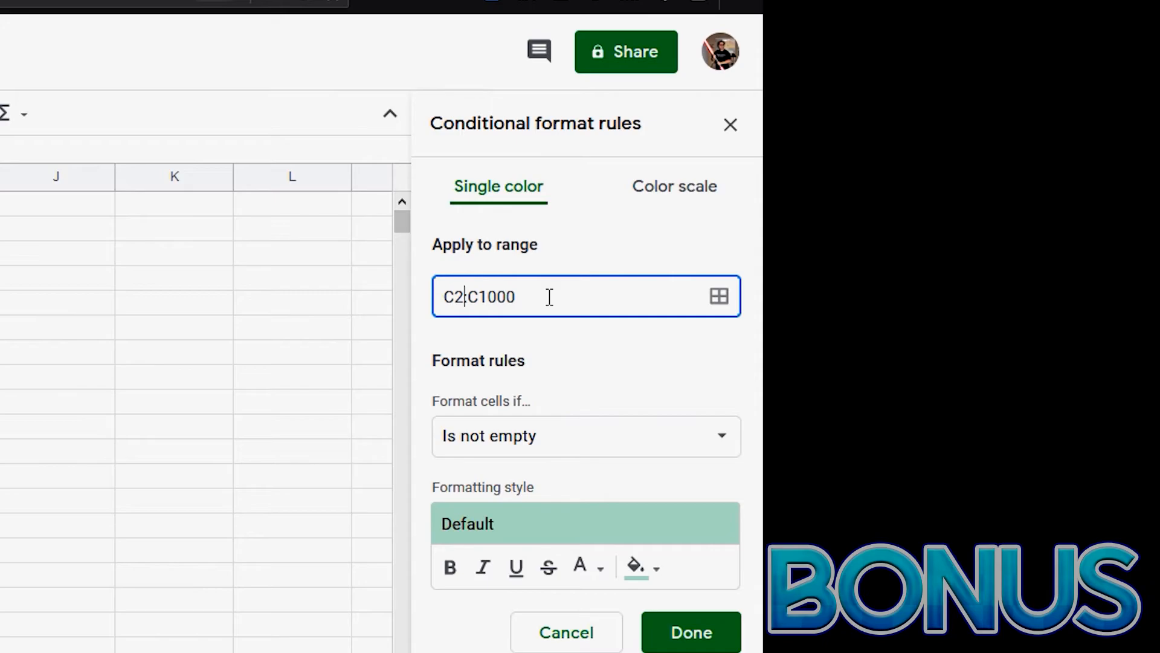
Set the rule to format cells whose text is exactly TRUE with a bright green fill, and save it
click(586, 457)
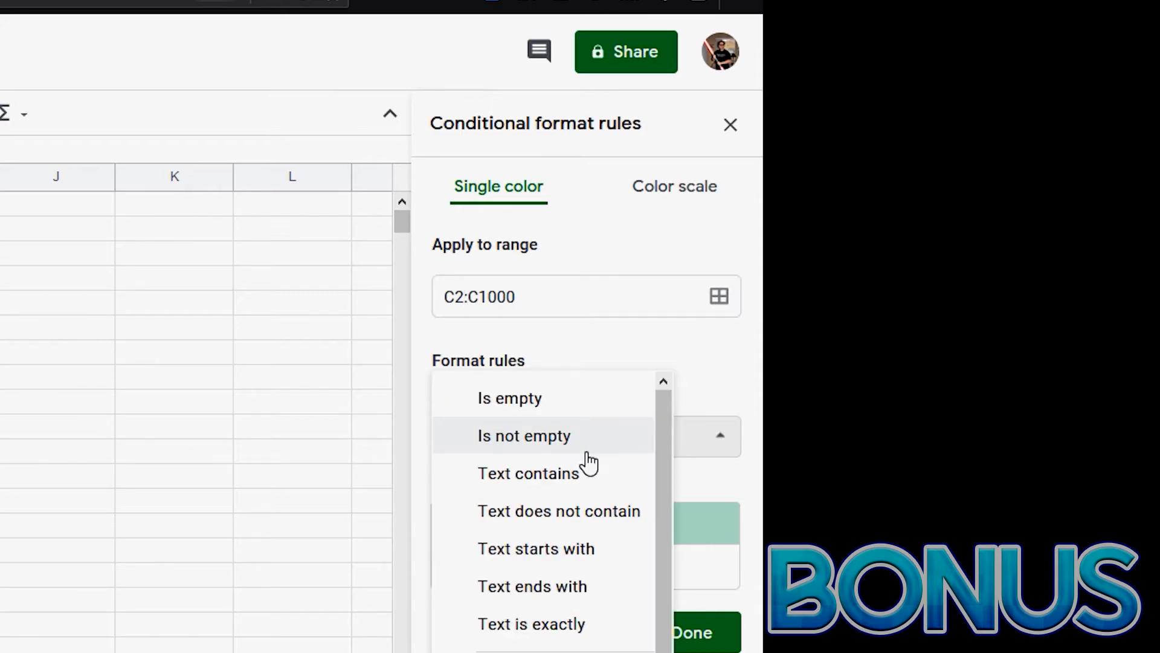
click(550, 477)
click(593, 435)
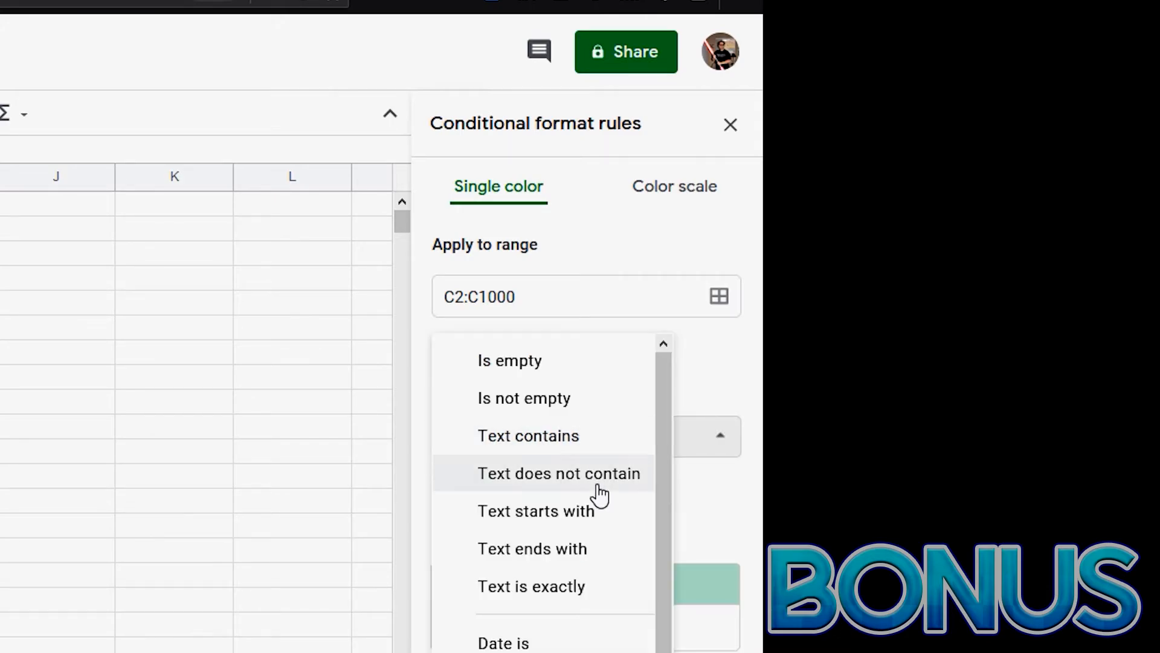
click(550, 587)
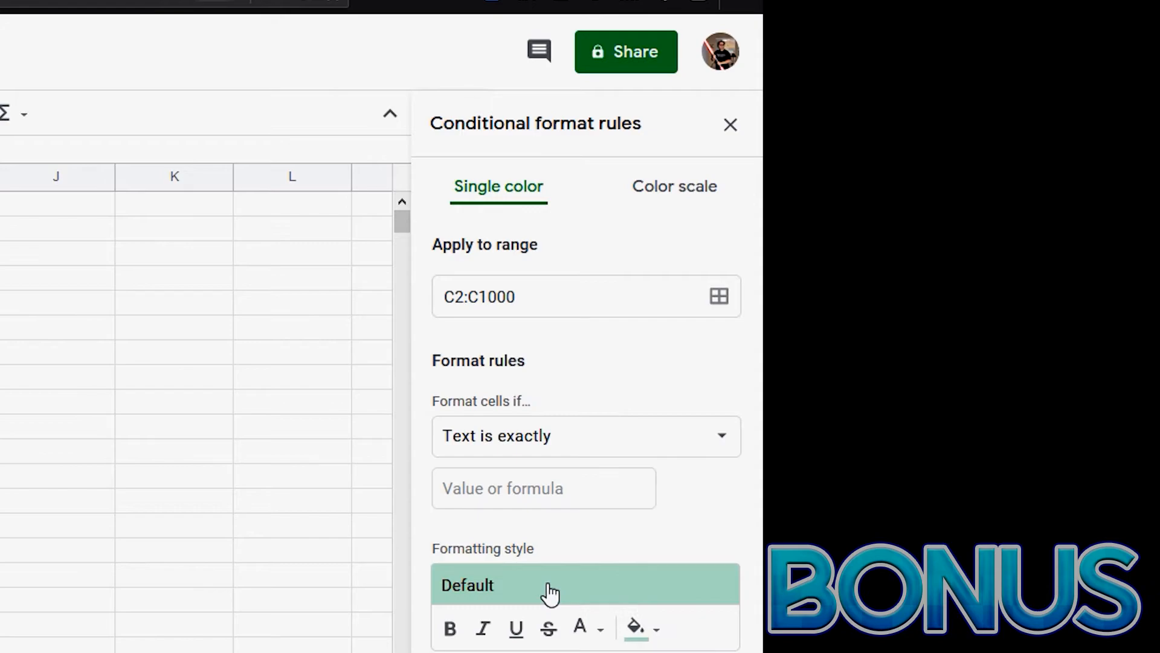
click(519, 488)
text(TRUE)
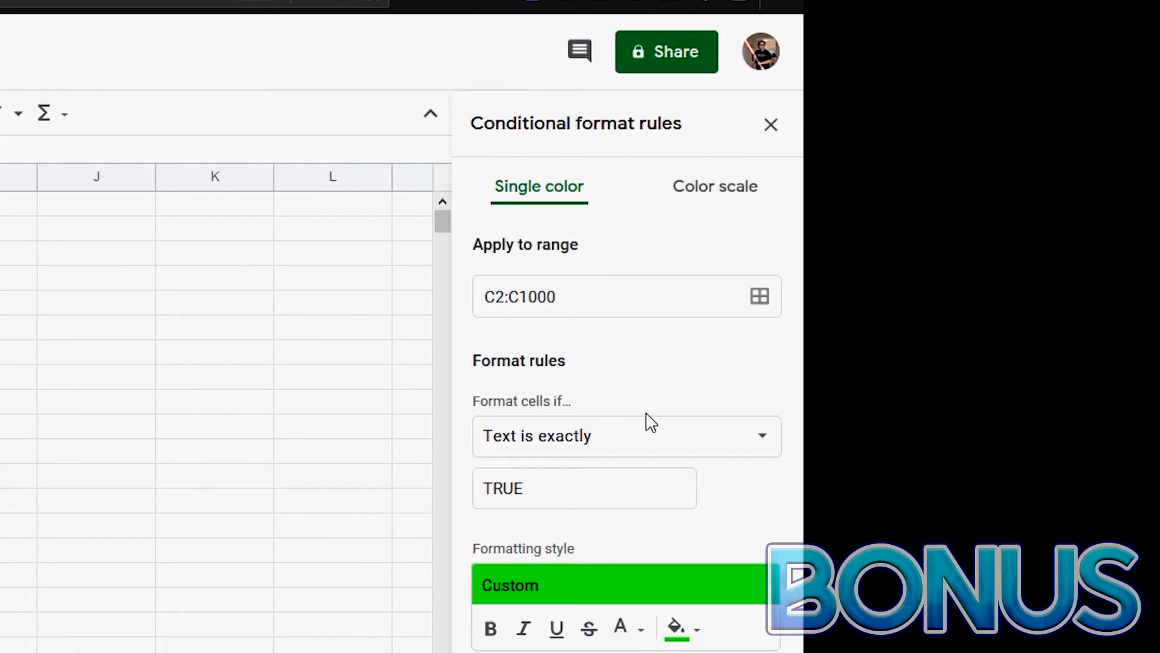
click(743, 652)
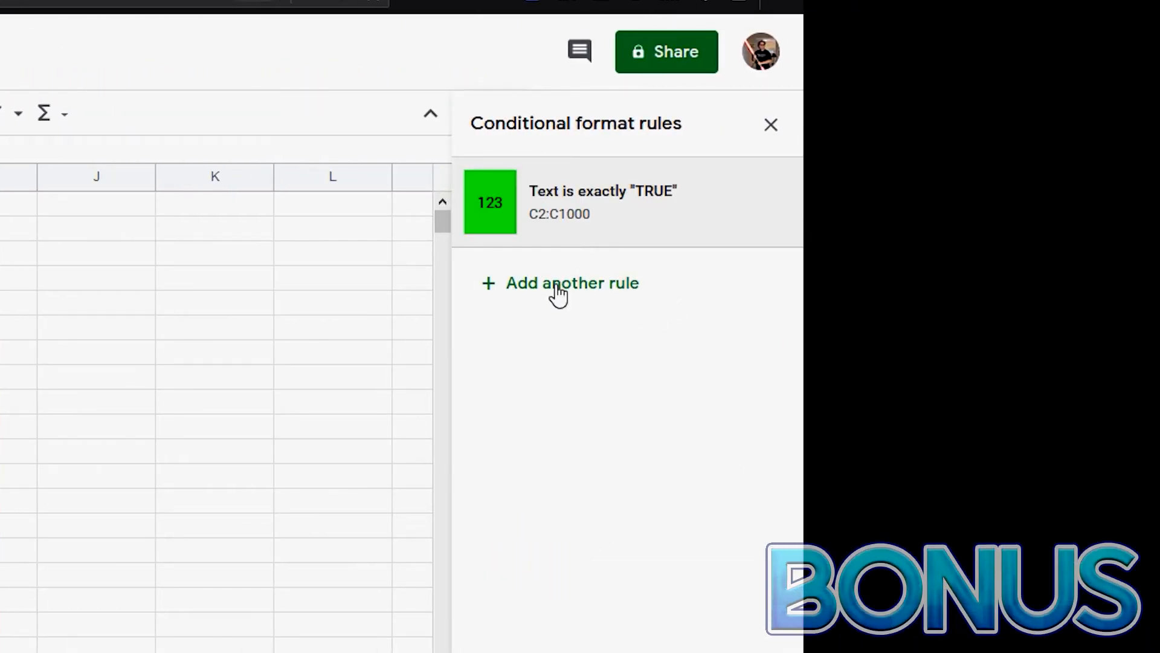
Add another rule on C2:C1000 for cells whose text is exactly FALSE
click(554, 295)
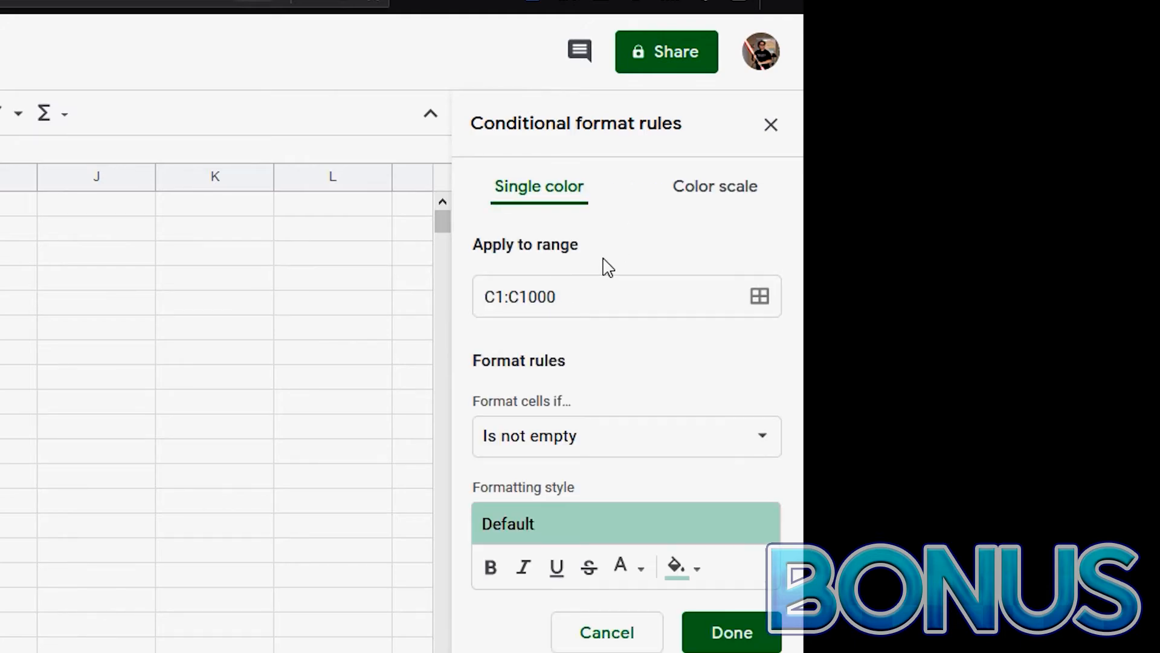
click(505, 298)
key(BackSpace)
text(2)
click(674, 429)
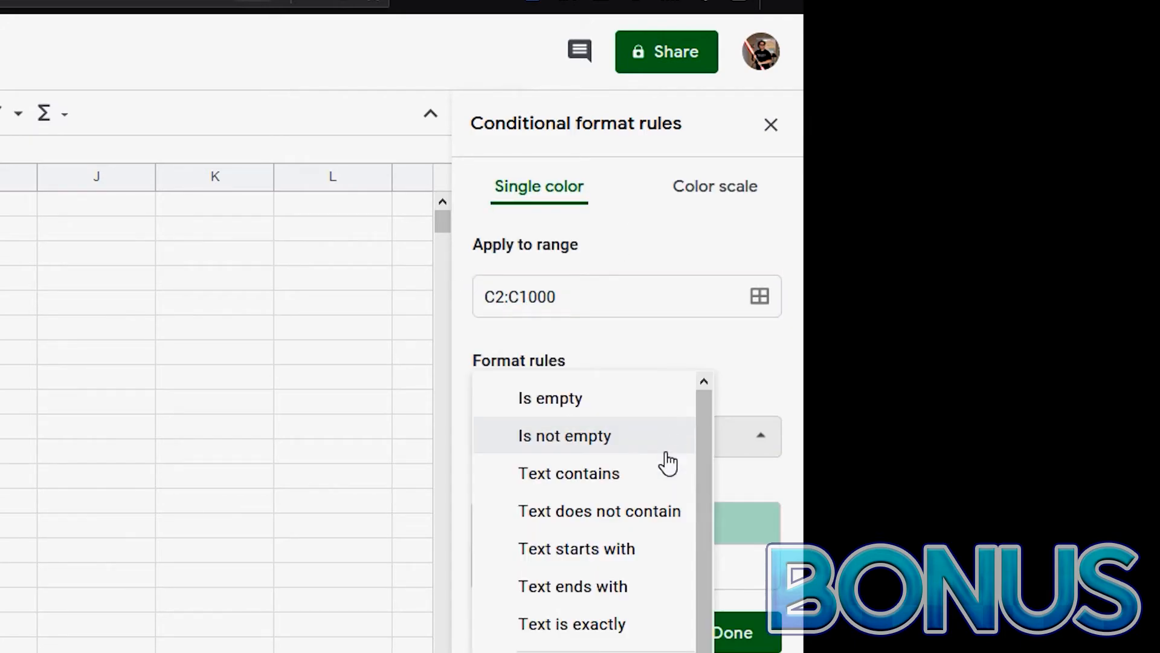
click(593, 629)
click(542, 500)
text(FALSE)
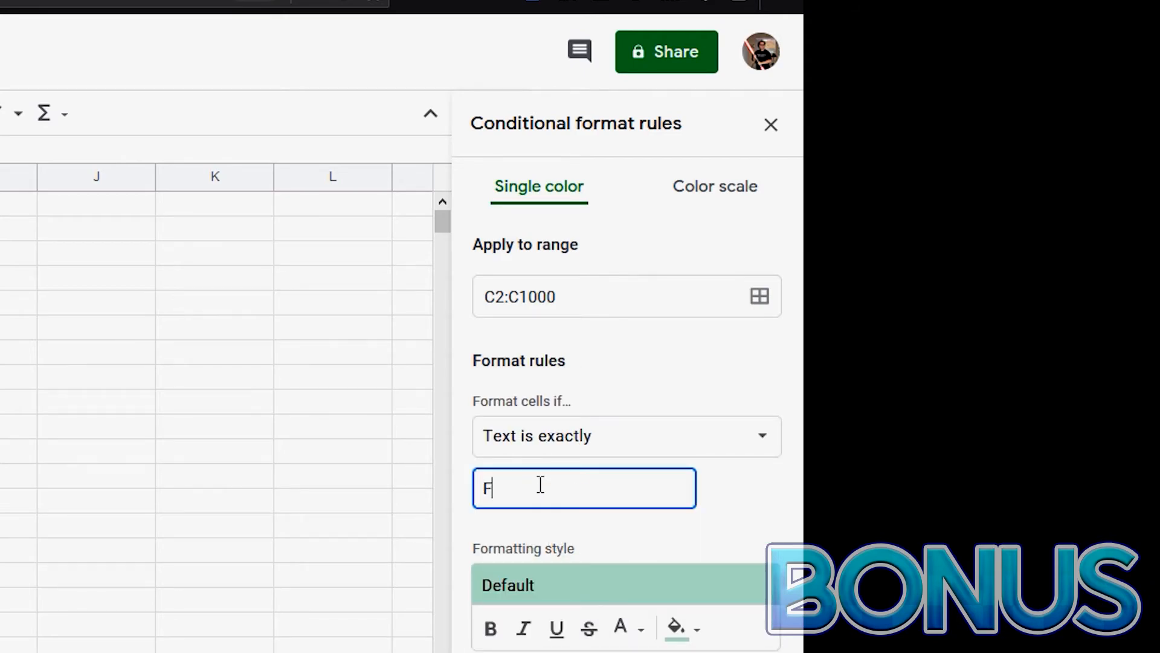
Give the FALSE rule a light red fill, save it and close the conditional formatting rules
click(694, 631)
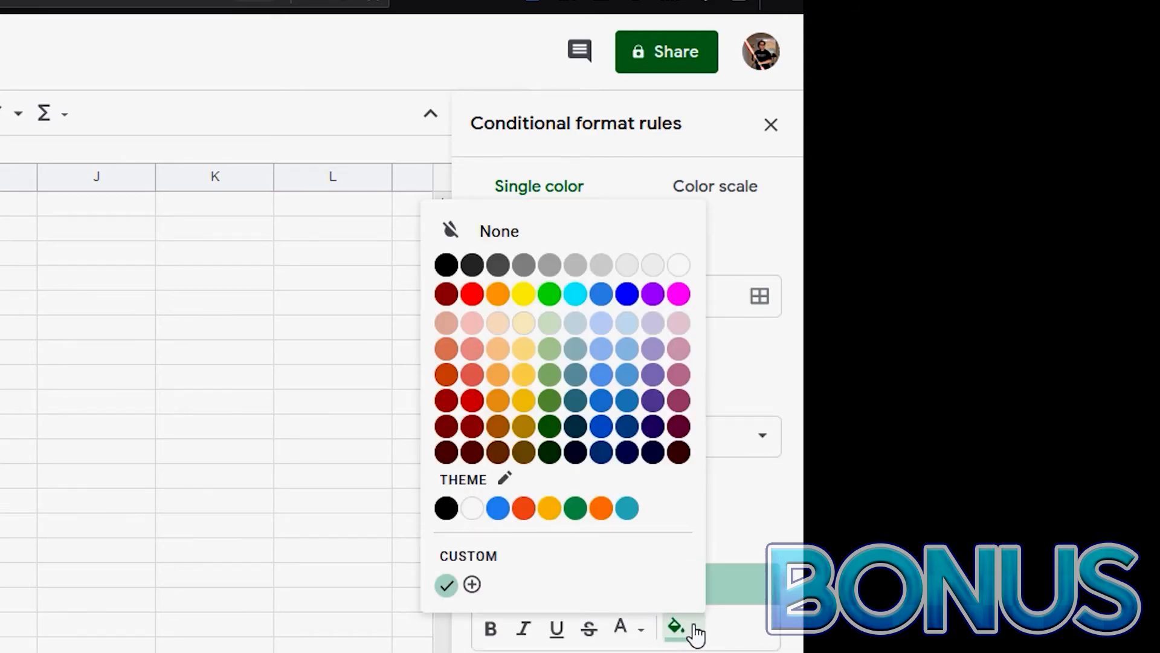
click(471, 375)
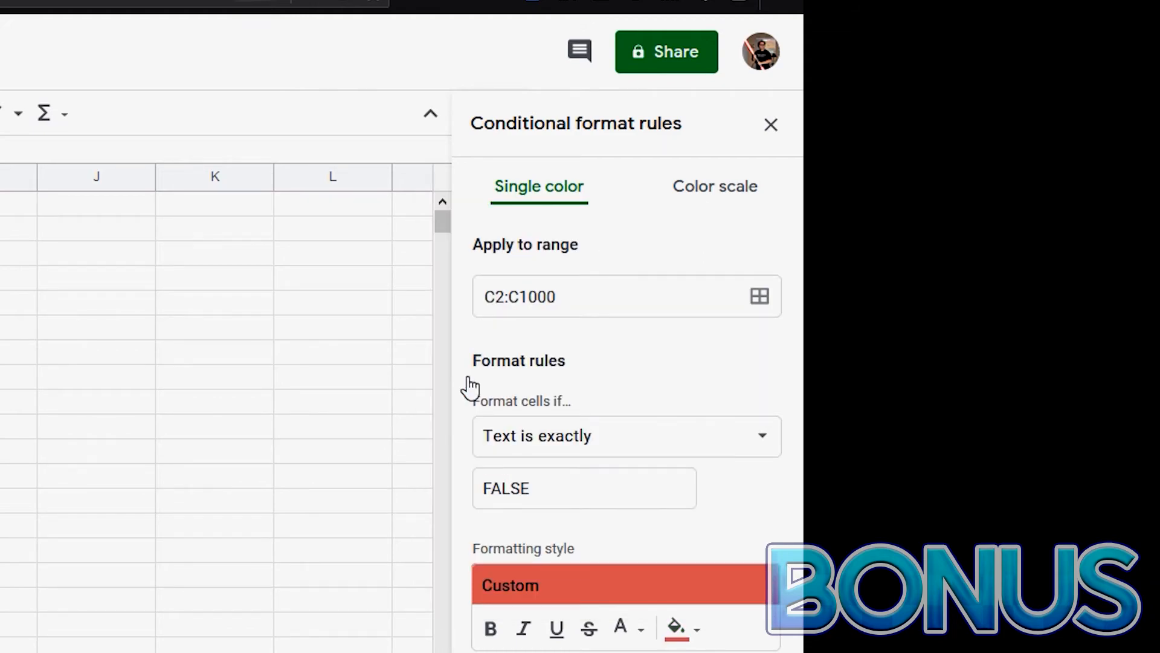
click(450, 638)
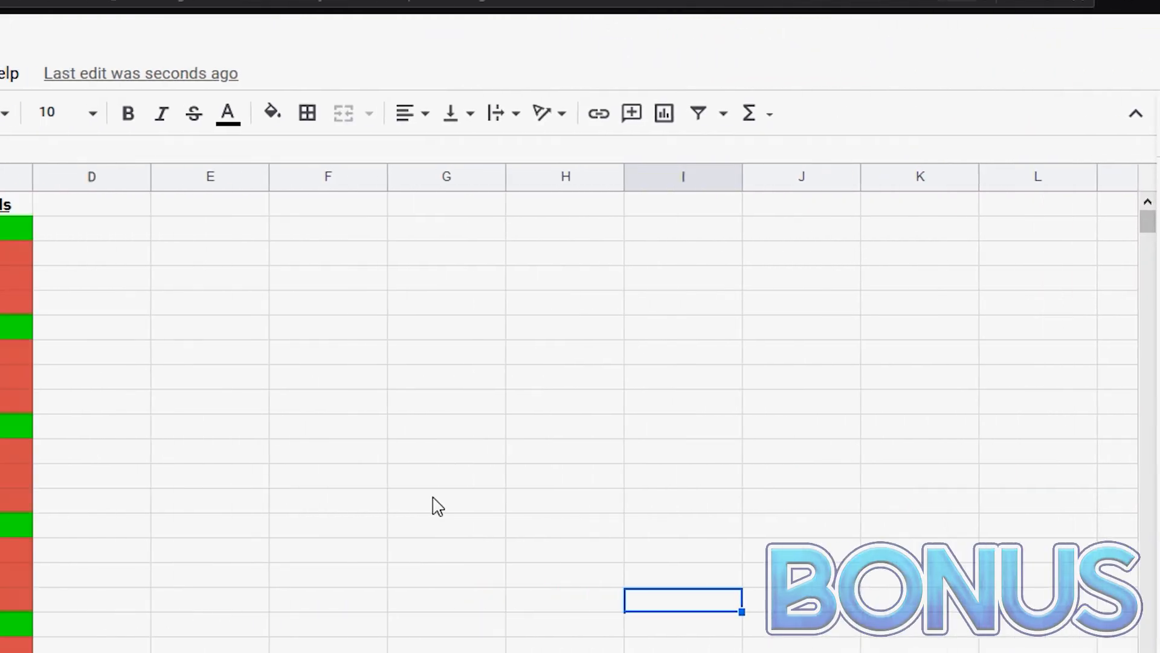
click(171, 432)
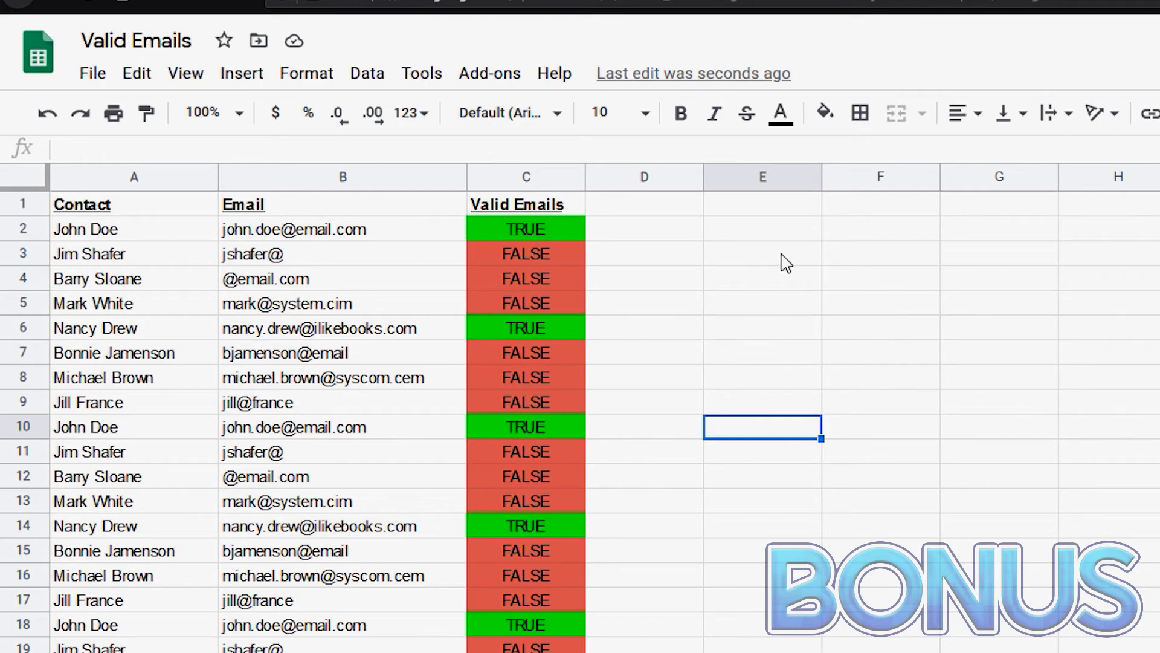
Enter 499 in E6 and 500 in E7 beside the email list
click(774, 327)
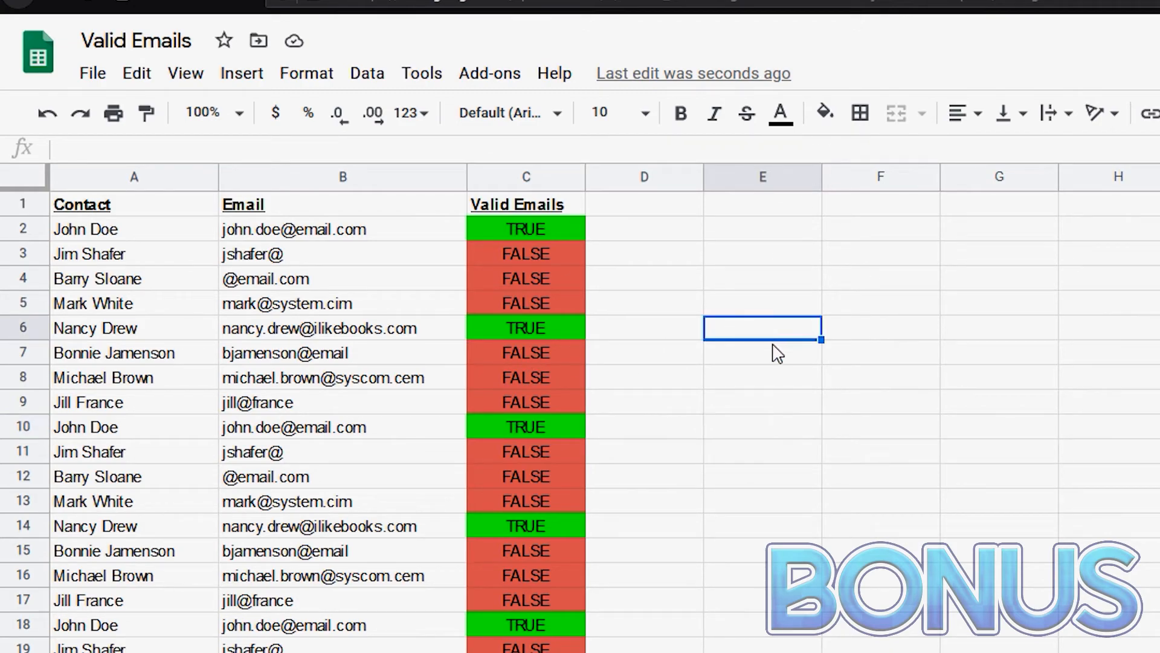
text(499)
key(Return)
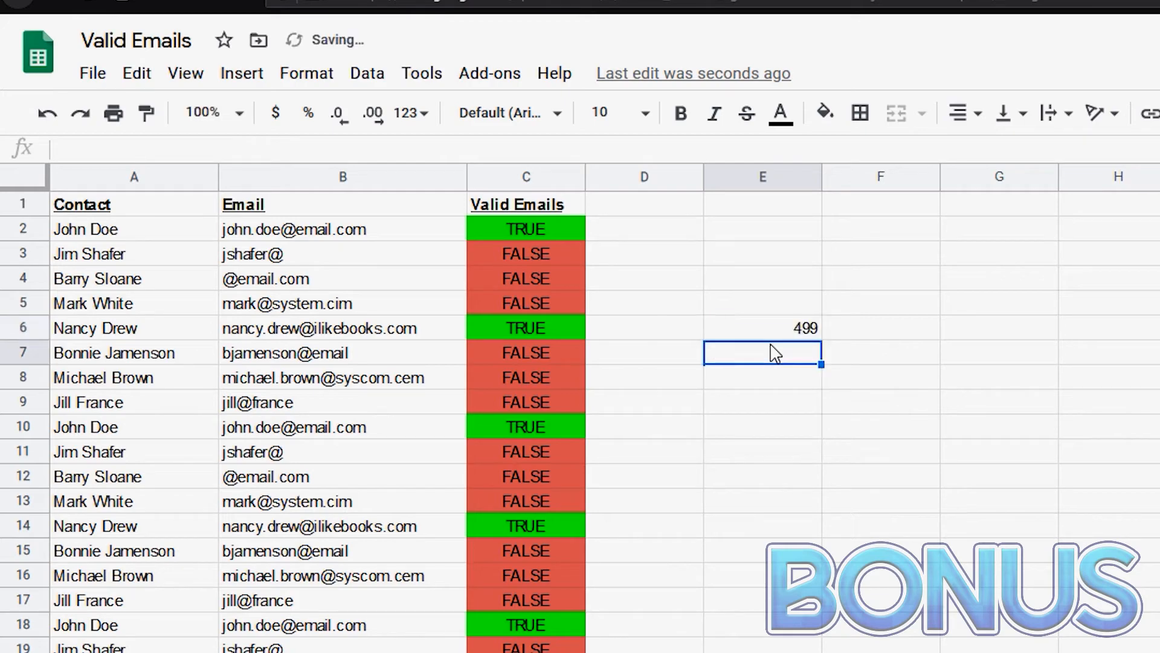
text(500)
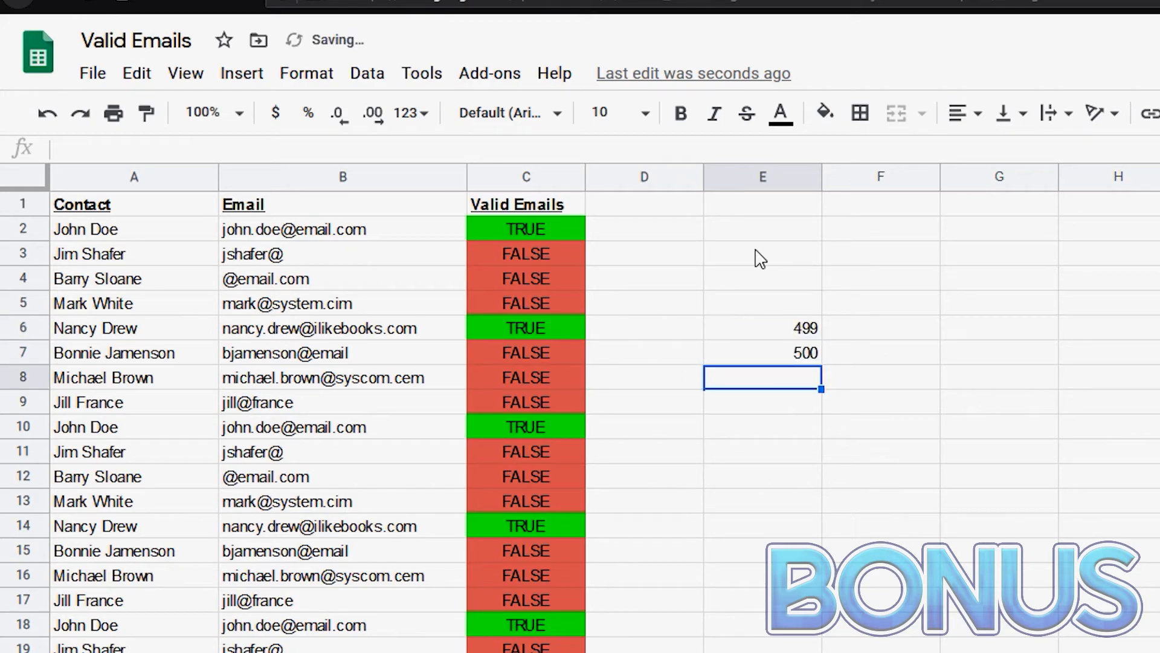
Add a conditional formatting rule on E1:E1000 for cells whose value is equal to 500
click(761, 178)
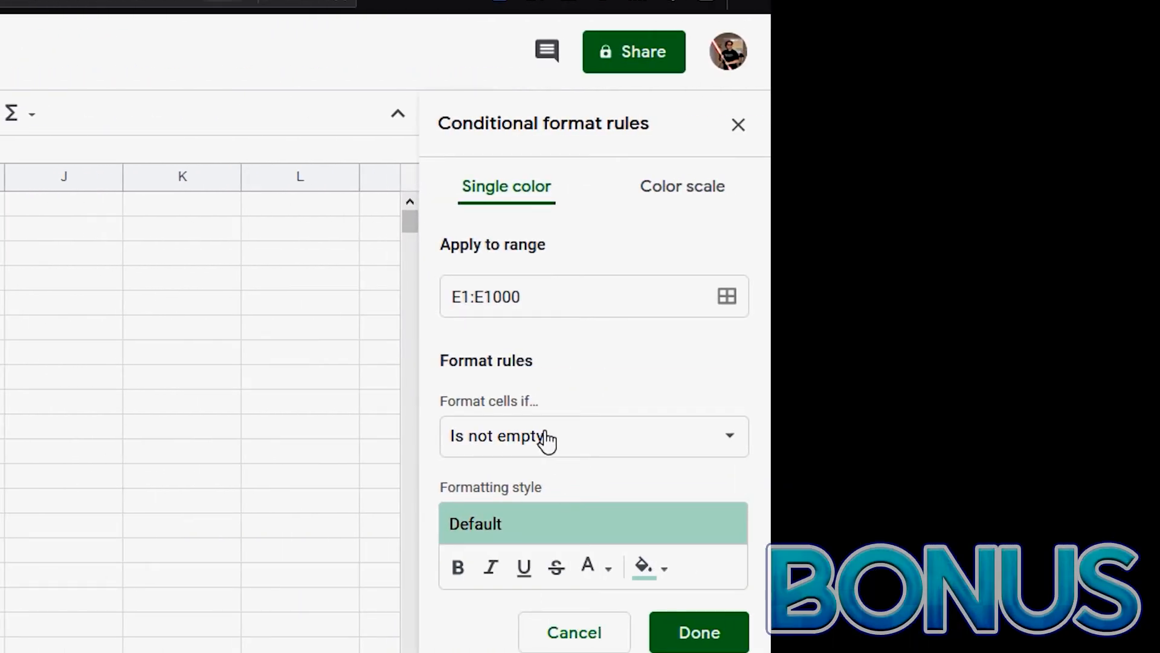
click(546, 439)
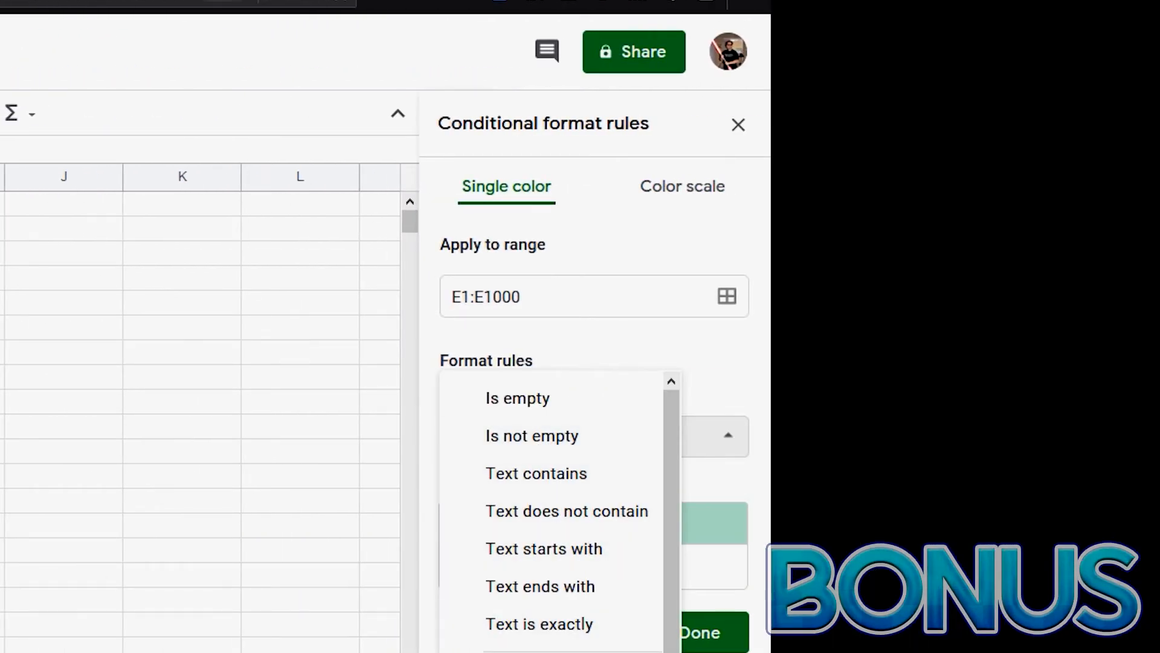
click(526, 491)
text(500)
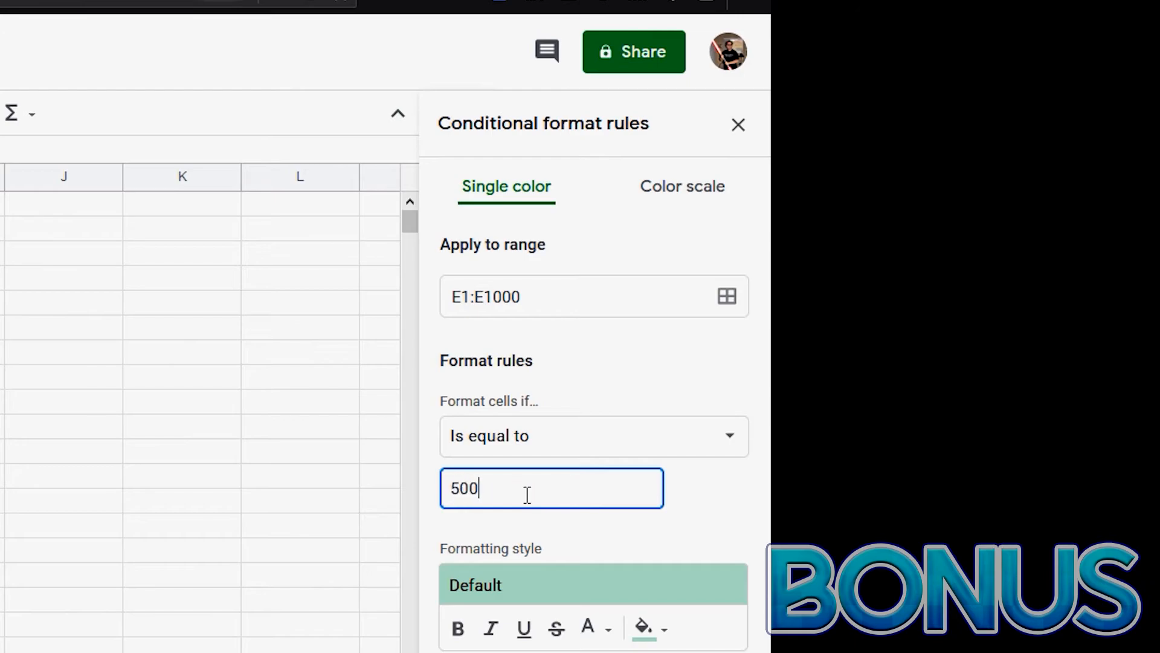
Give the rule for 500 a blue fill, save it and return to cell E6
click(643, 628)
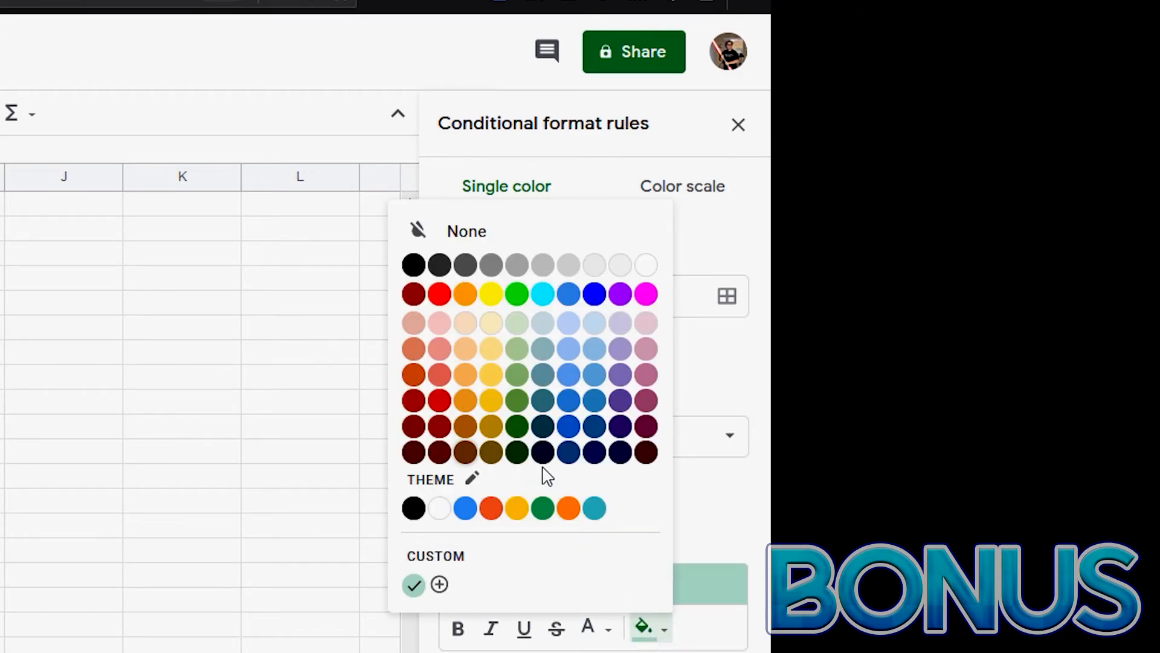
click(465, 507)
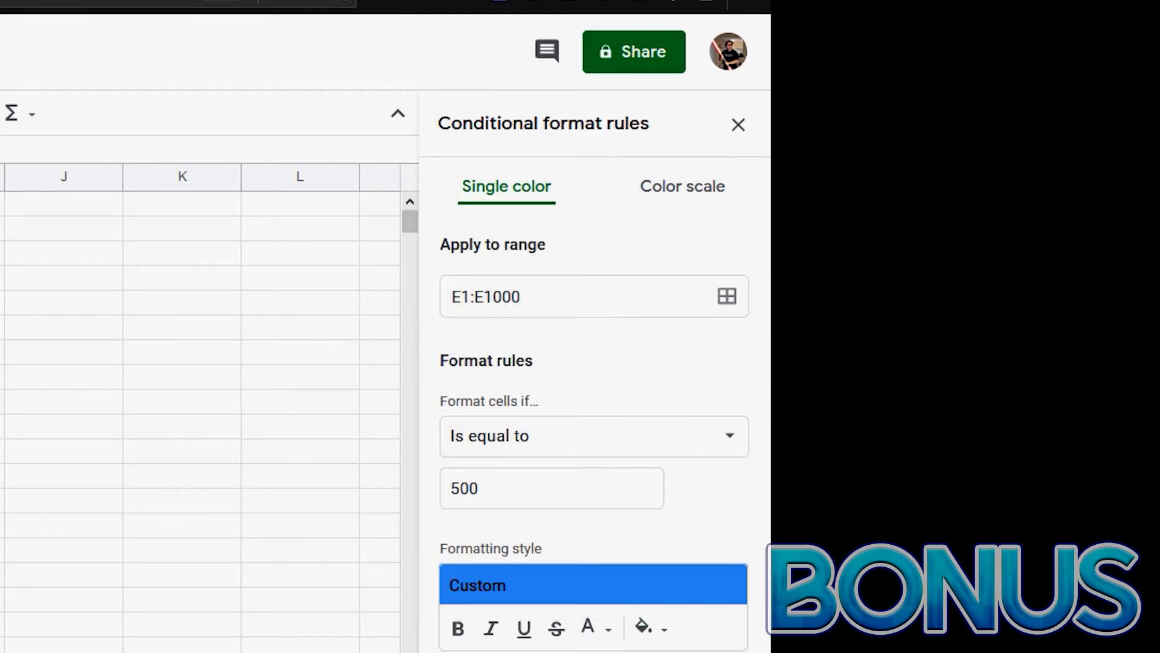
click(719, 652)
click(339, 624)
click(728, 328)
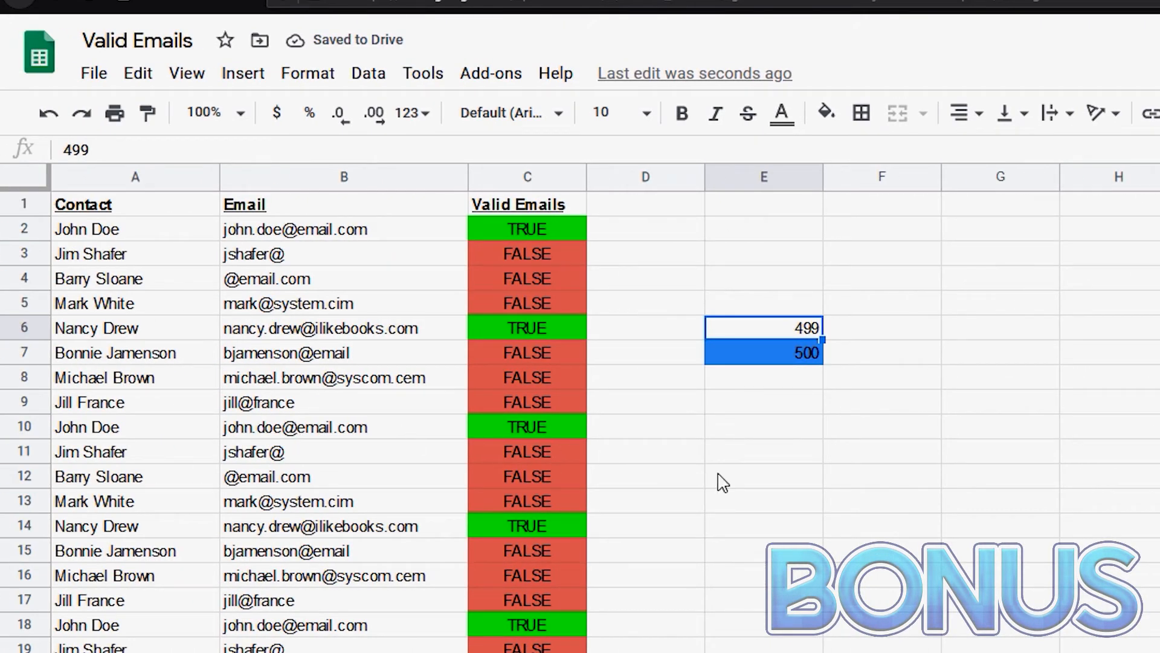
Change the text colour of the number in E7 to white
click(778, 350)
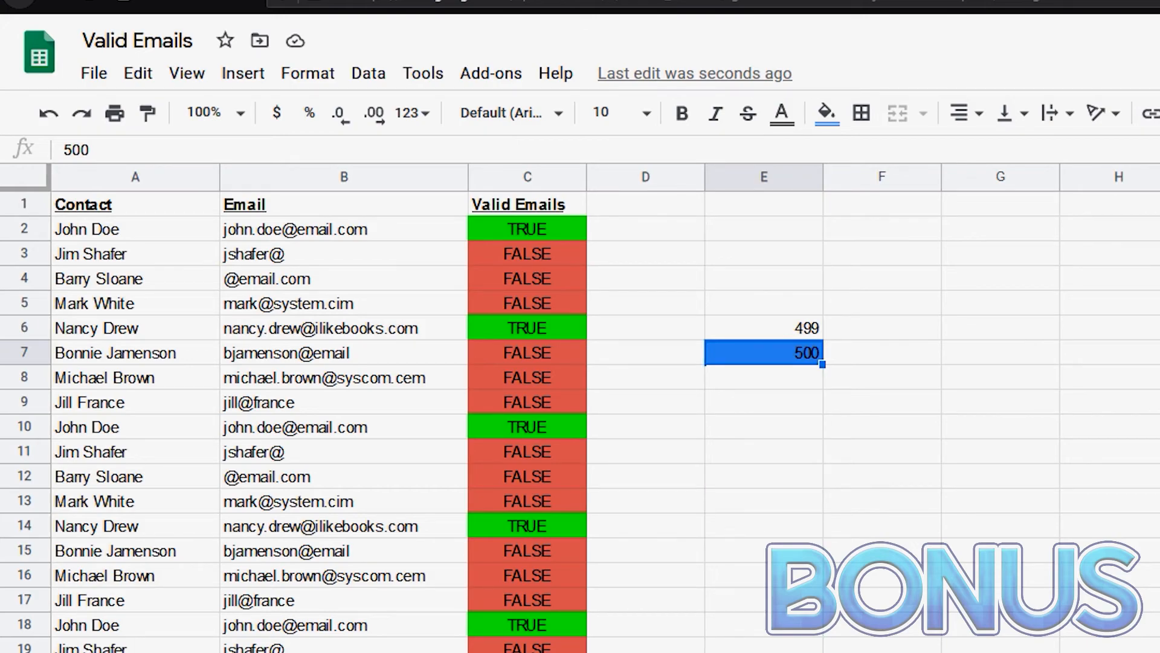
key(ctrl+y)
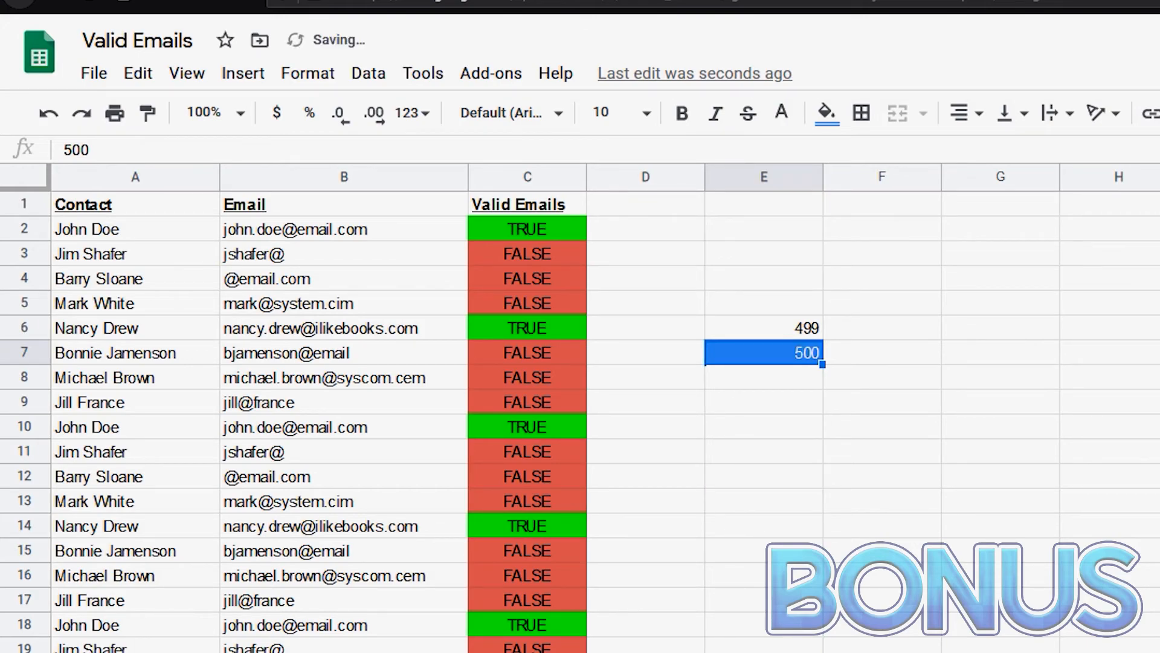
click(793, 575)
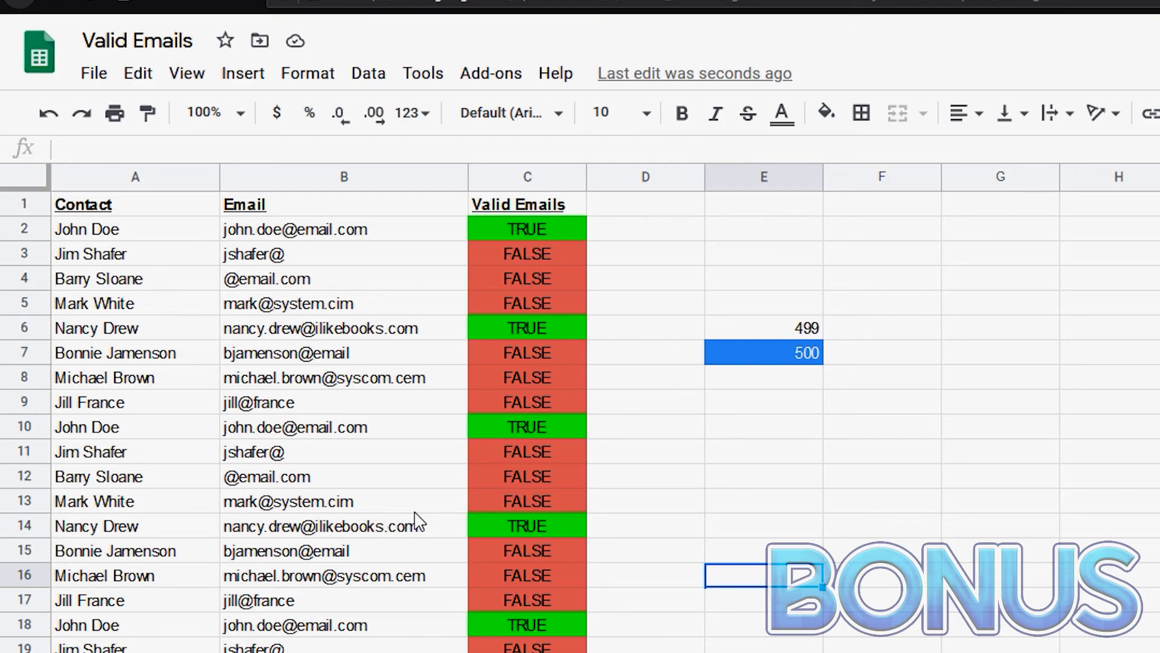
key(Up)
key(Up)
key(Up)
key(Up)
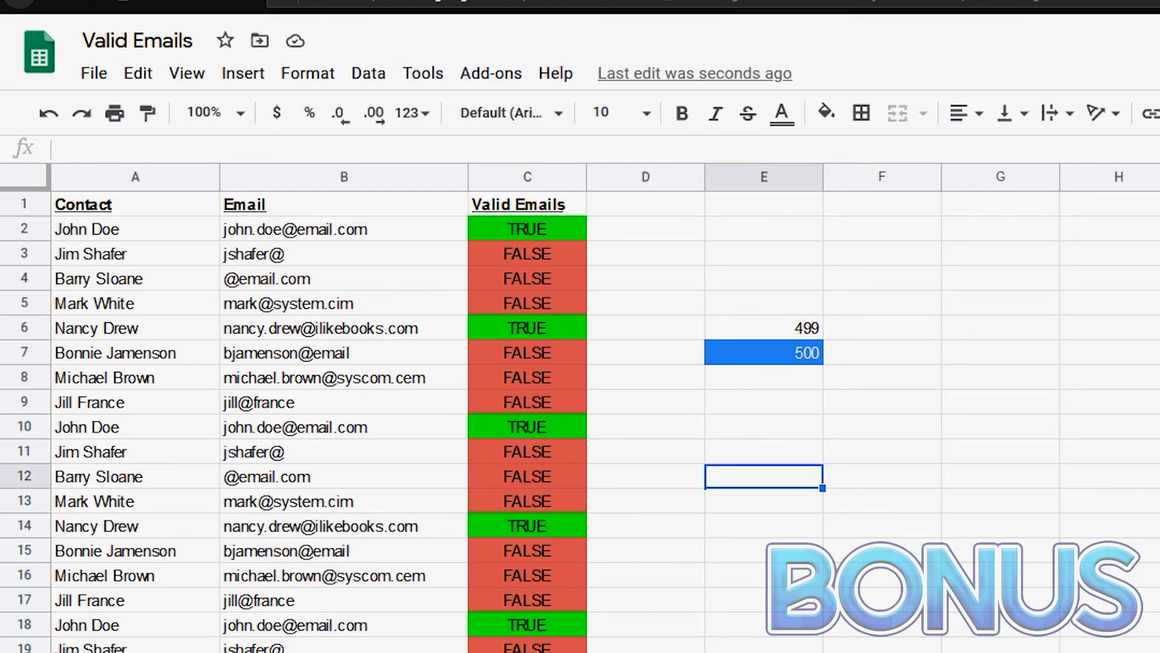